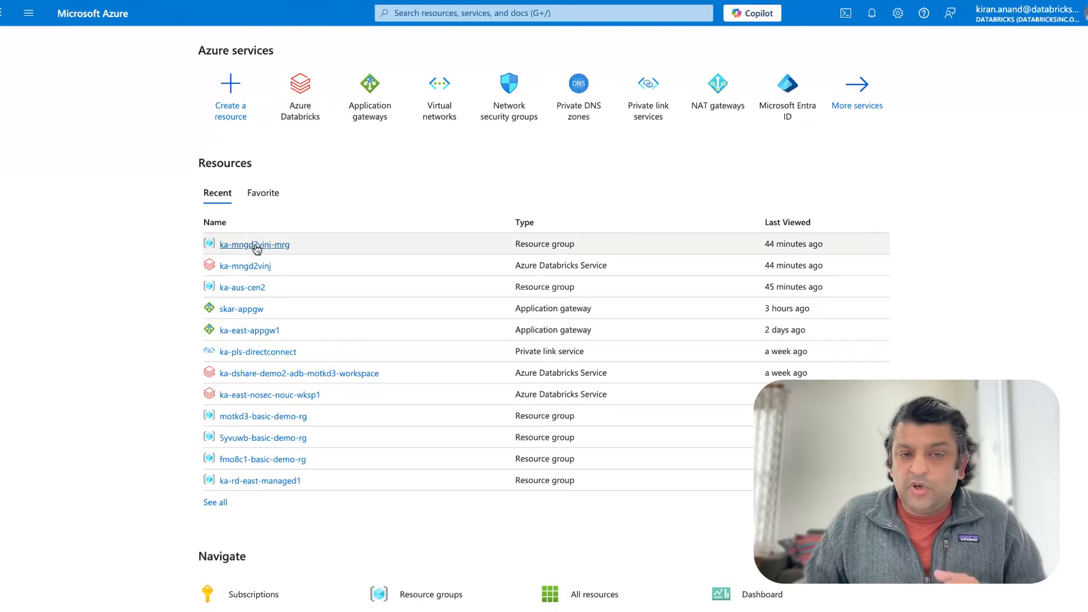
# - Look over the ka-mngd2vinj Databricks workspace and open its managed resource group ka-mngd2vinj-mrg to see the deployed resources
pyautogui.click(253, 245)
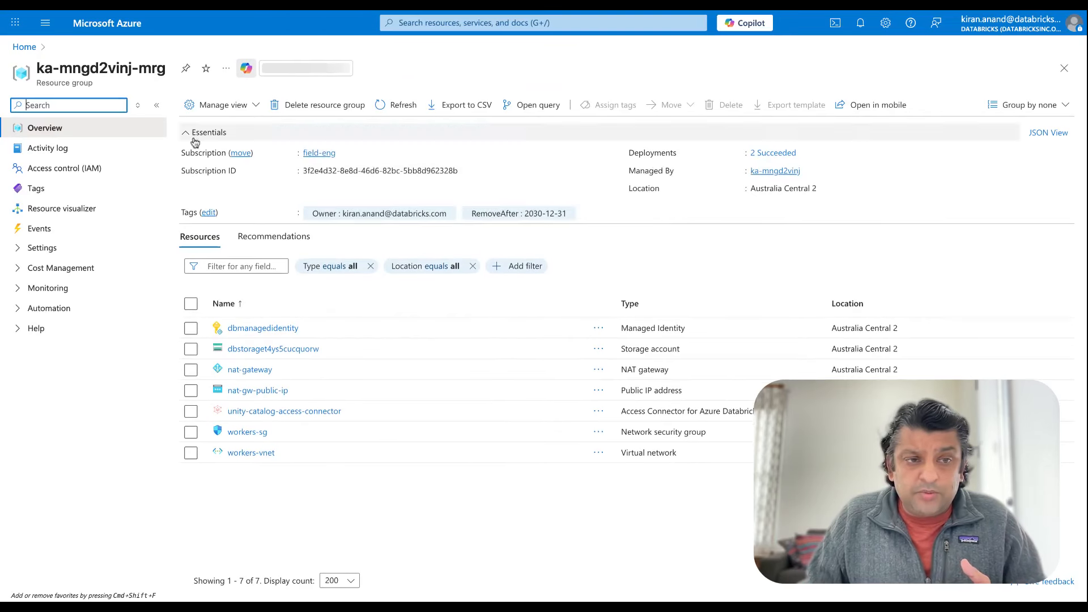
pyautogui.click(24, 47)
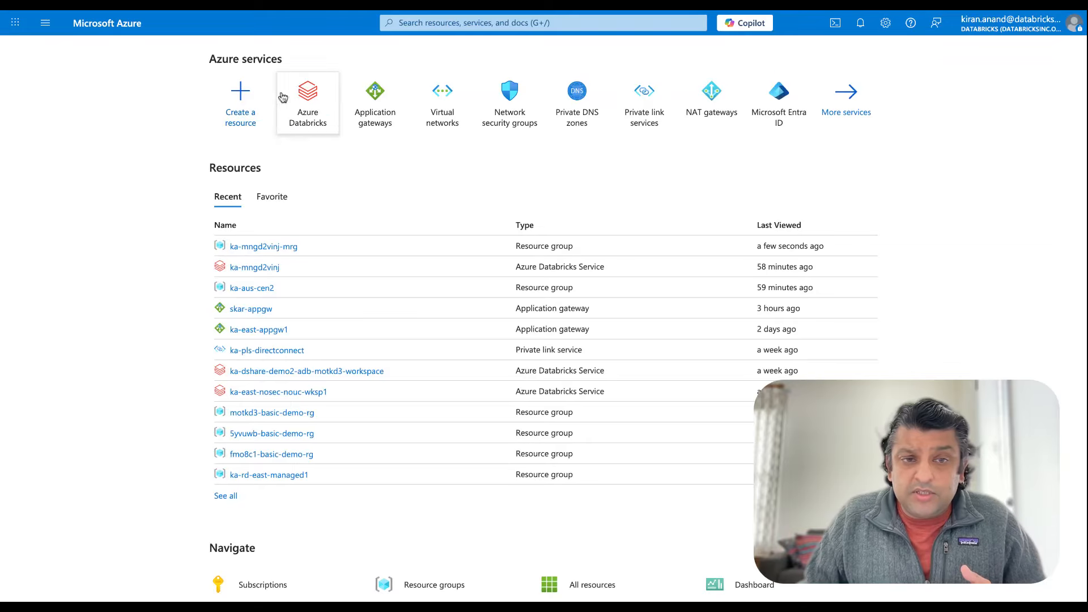
pyautogui.click(257, 273)
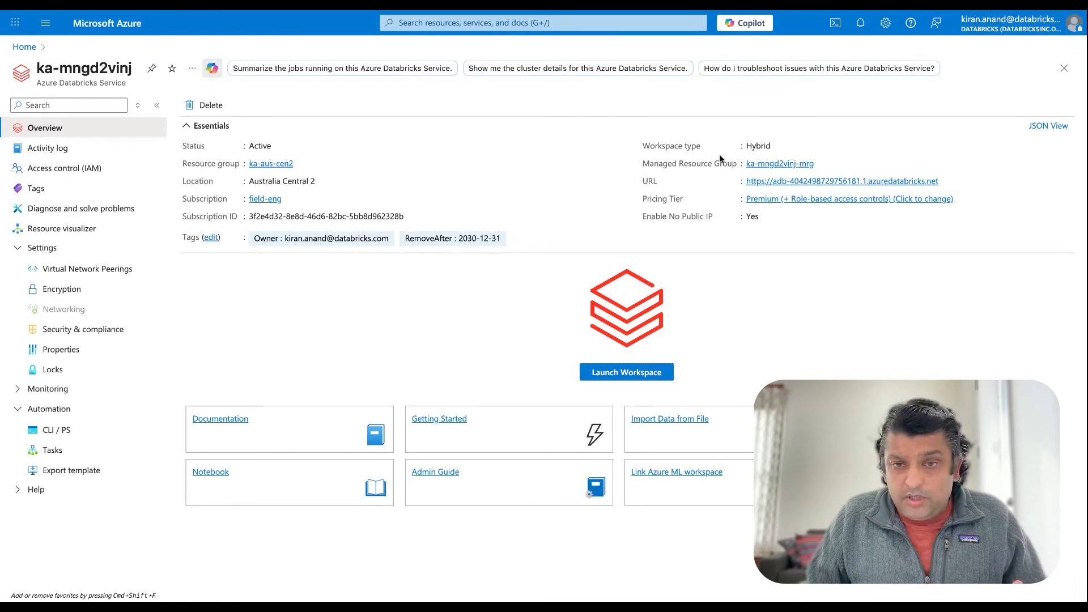
pyautogui.click(769, 165)
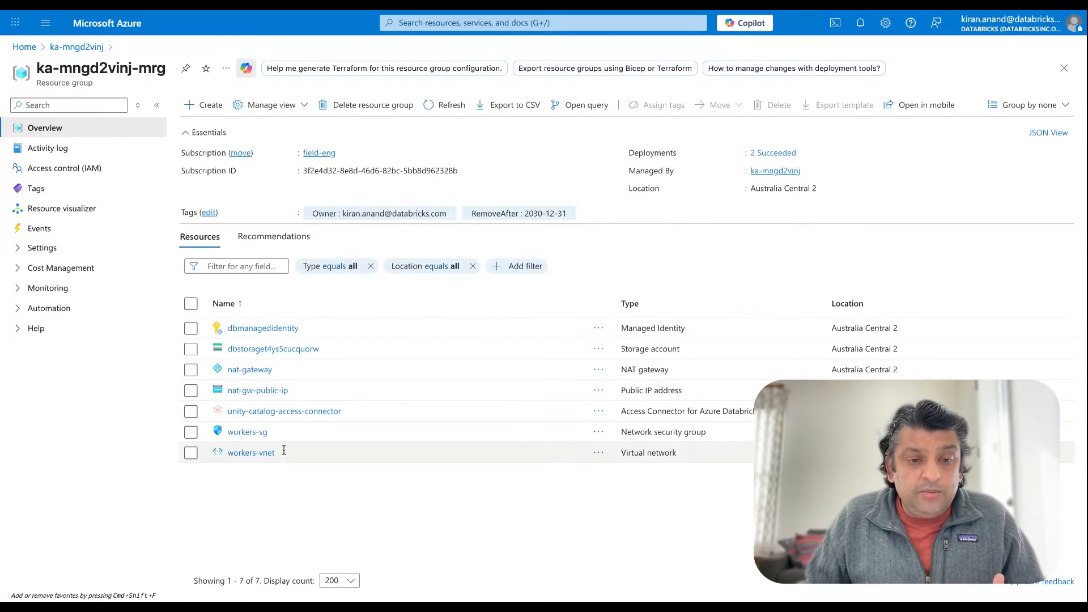
# - Examine the workers-vnet virtual network and its subnets in the managed resource group, and return to the portal home
pyautogui.click(252, 453)
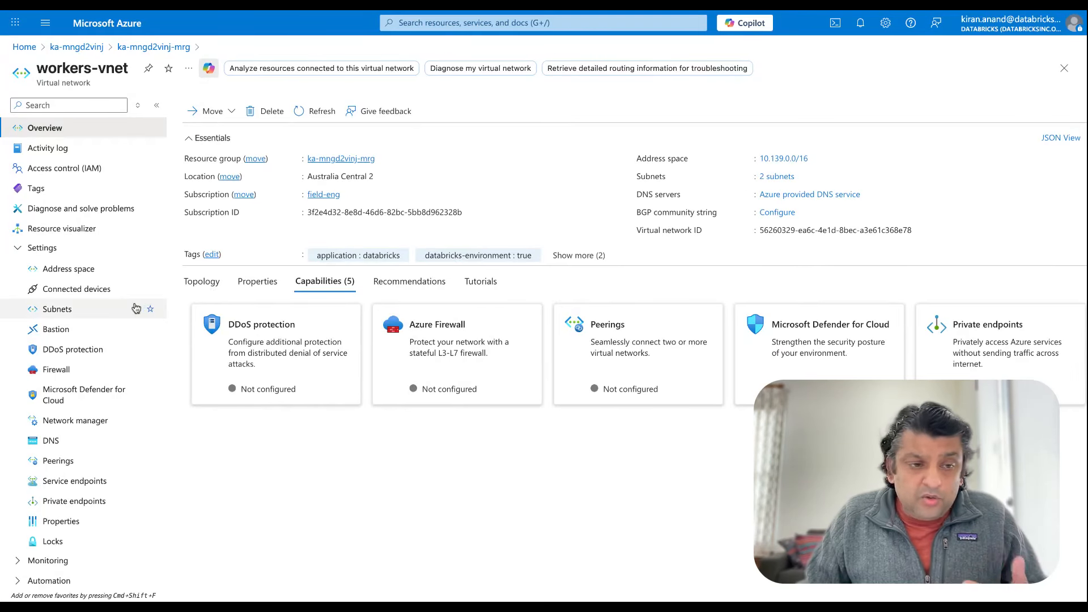
pyautogui.click(69, 317)
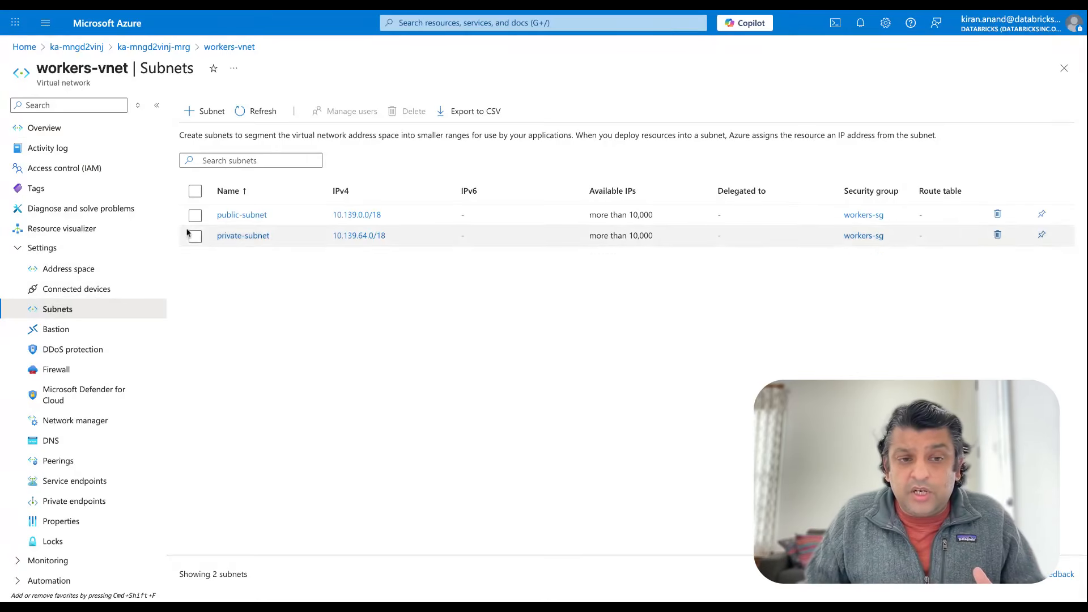
pyautogui.click(51, 131)
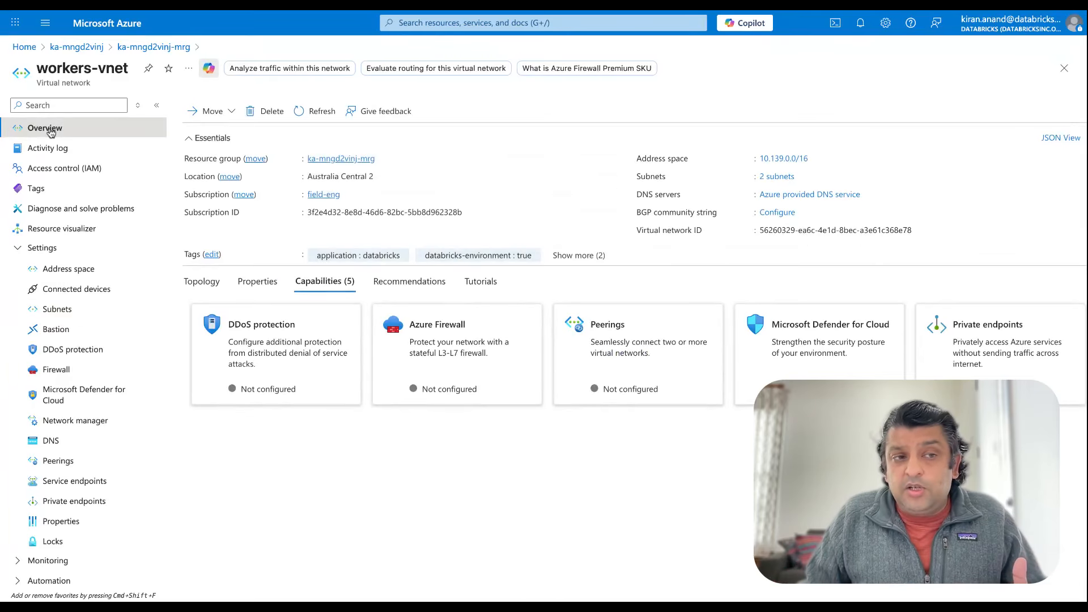
pyautogui.click(78, 50)
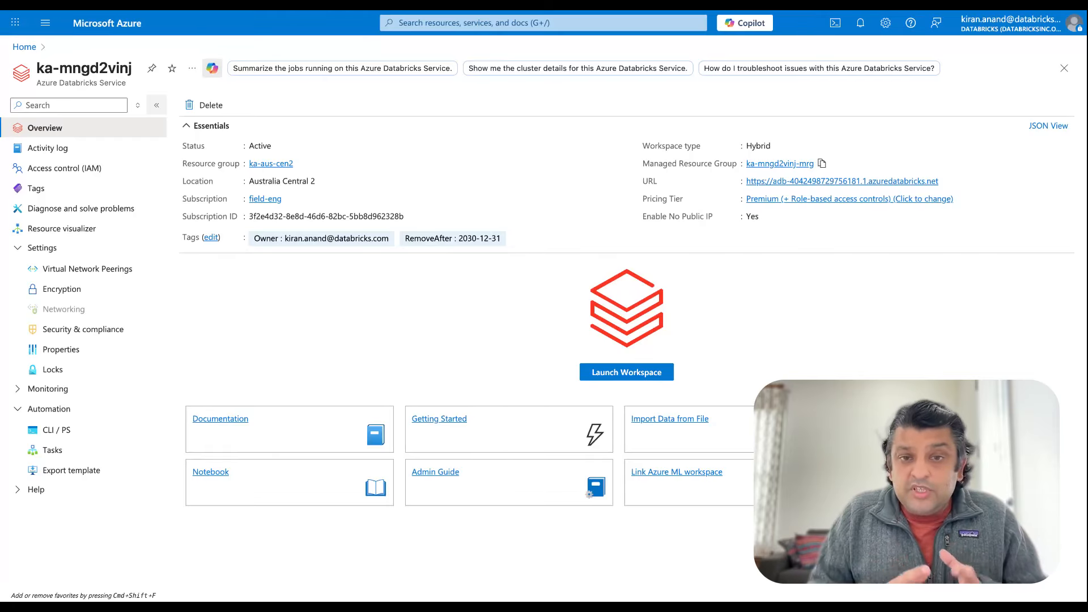
pyautogui.click(24, 46)
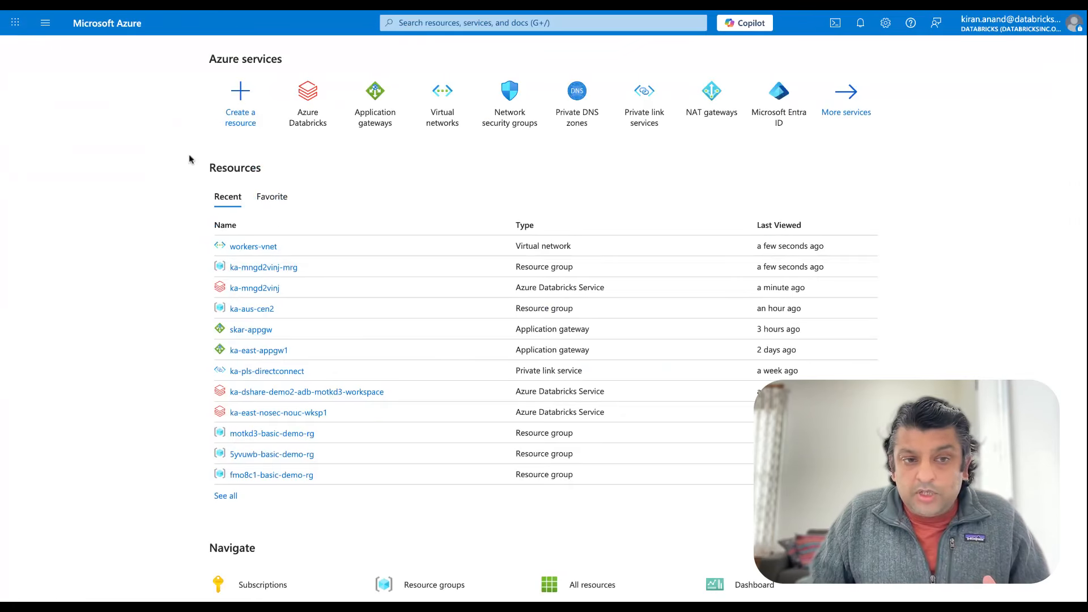
# - Search for "network sec" to find network security groups and begin creating a new one
pyautogui.click(445, 22)
pyautogui.write('n')
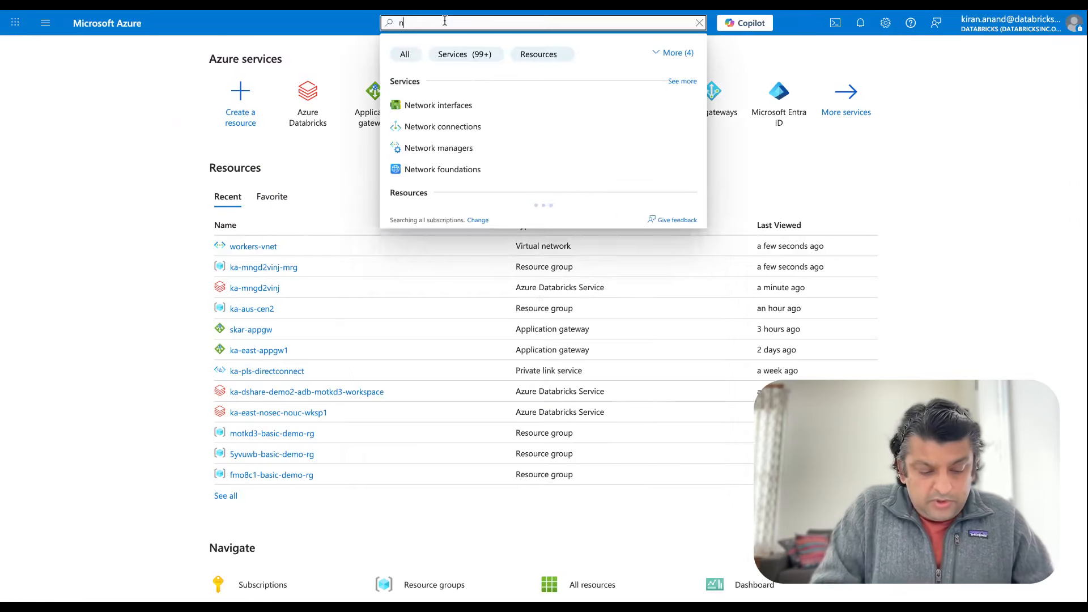
pyautogui.write('etwork ')
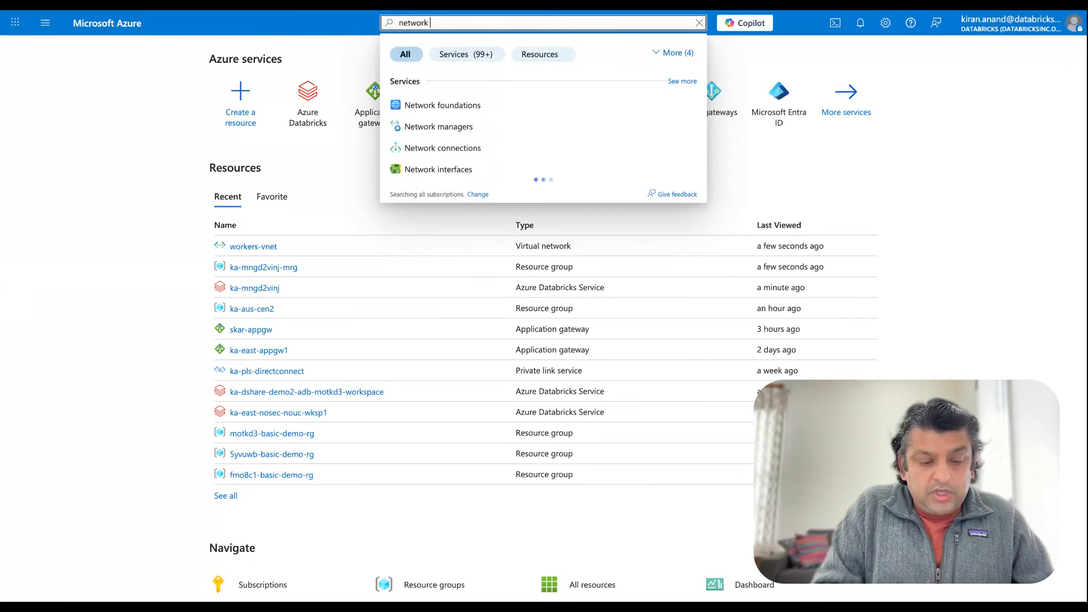
pyautogui.write('sec')
pyautogui.click(437, 125)
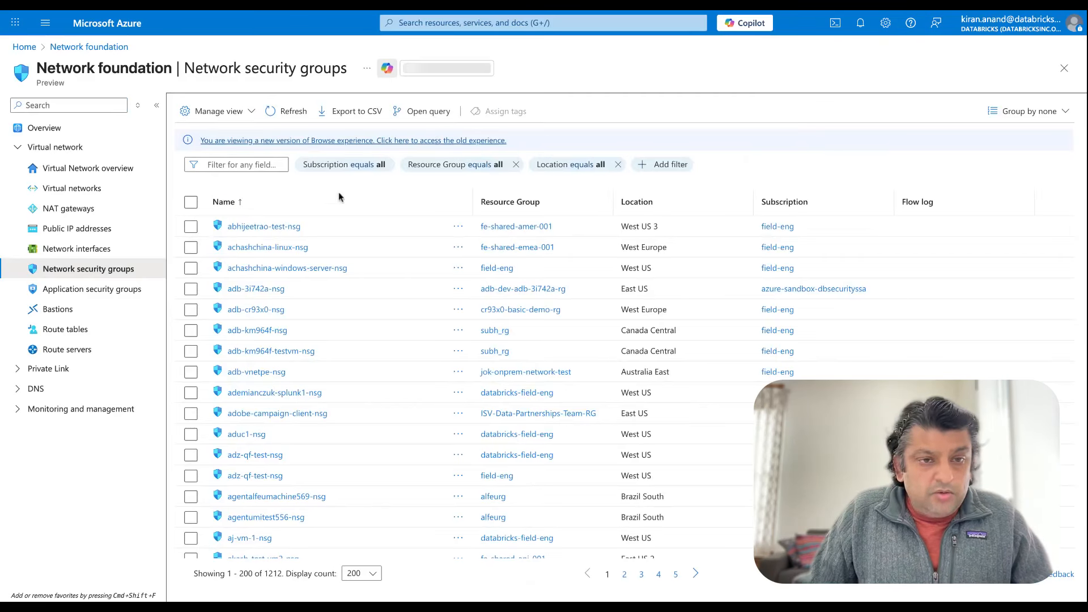
pyautogui.click(203, 113)
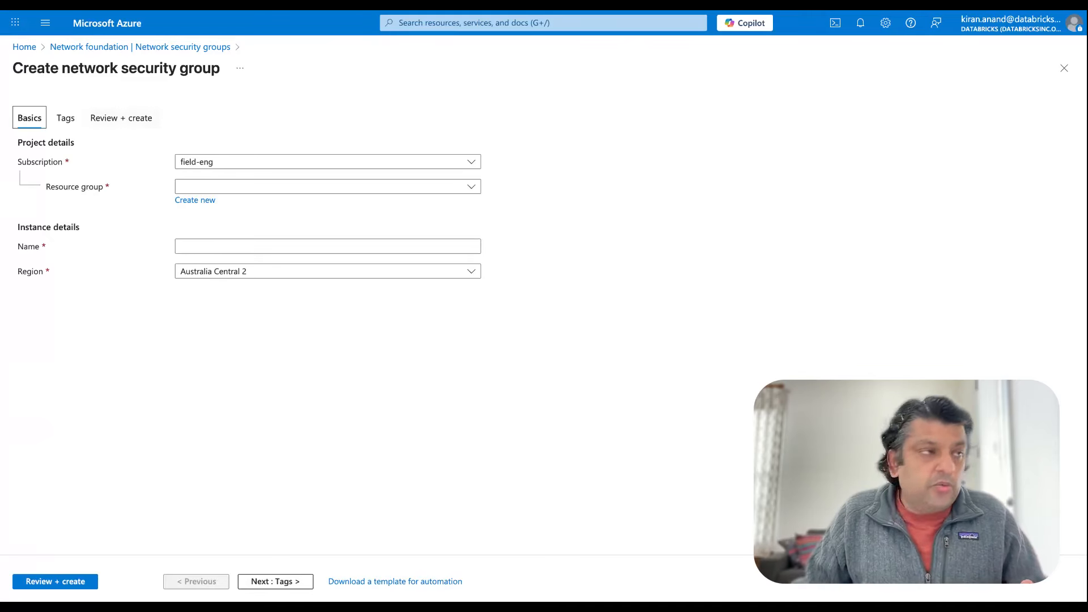
# - Name the network security group ka-mngd2vinj-nsg and assign it to the resource group ka-aus-cen2
pyautogui.click(224, 246)
pyautogui.press('super+v')
pyautogui.click(207, 187)
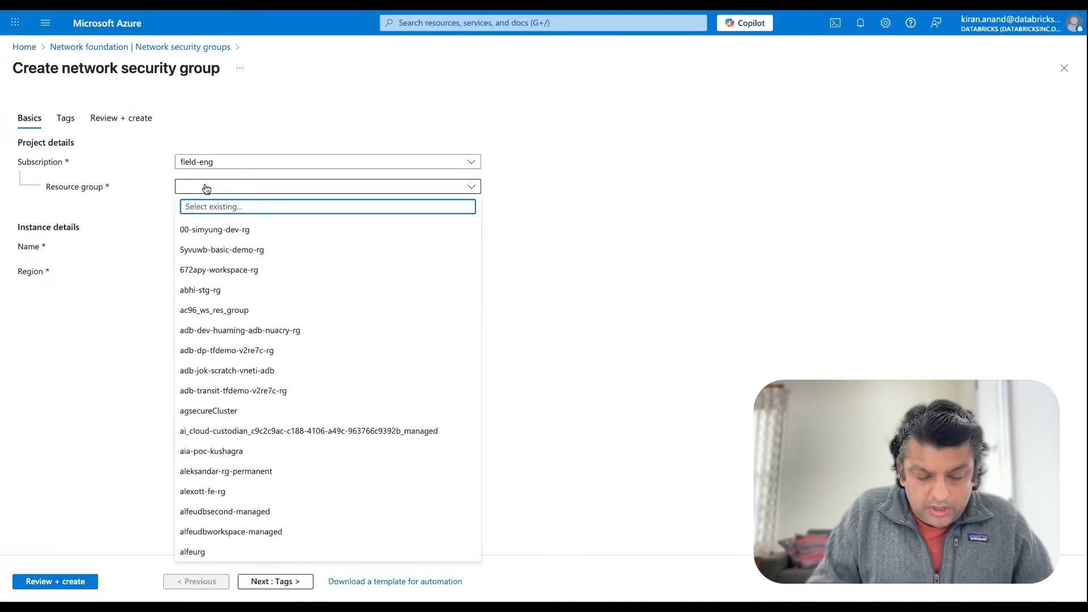
pyautogui.write('ka-')
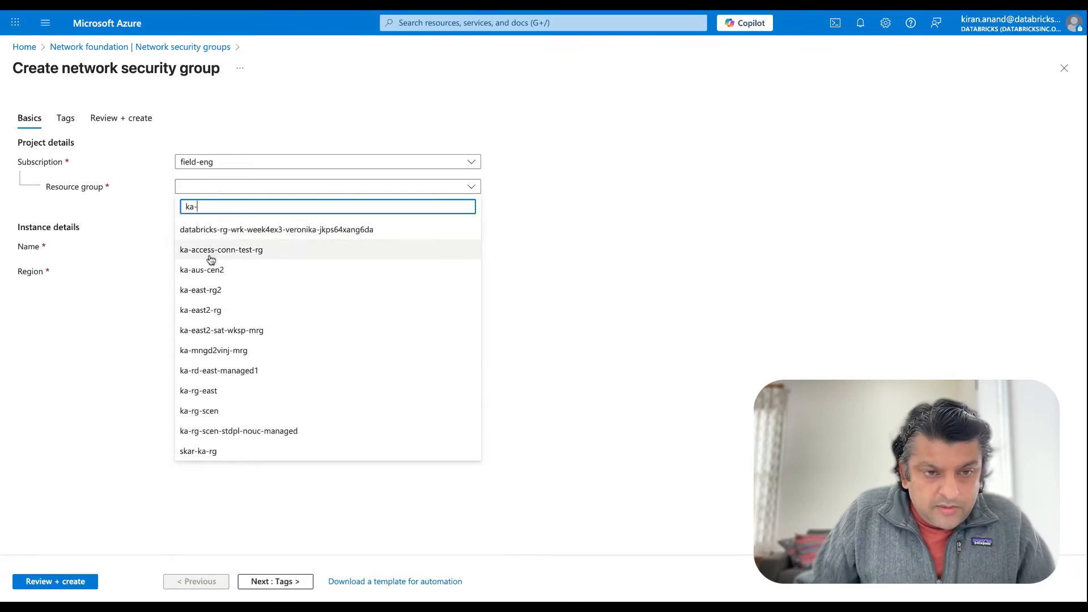
pyautogui.click(209, 270)
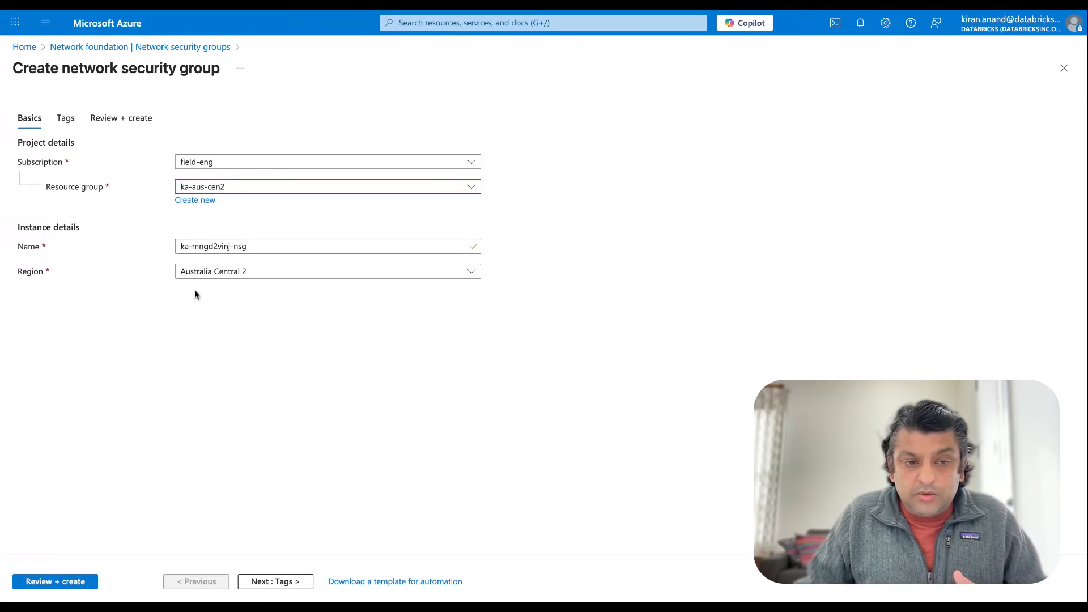
# - Deploy the network security group without tags, view its security rules, and return to the portal home
pyautogui.click(281, 583)
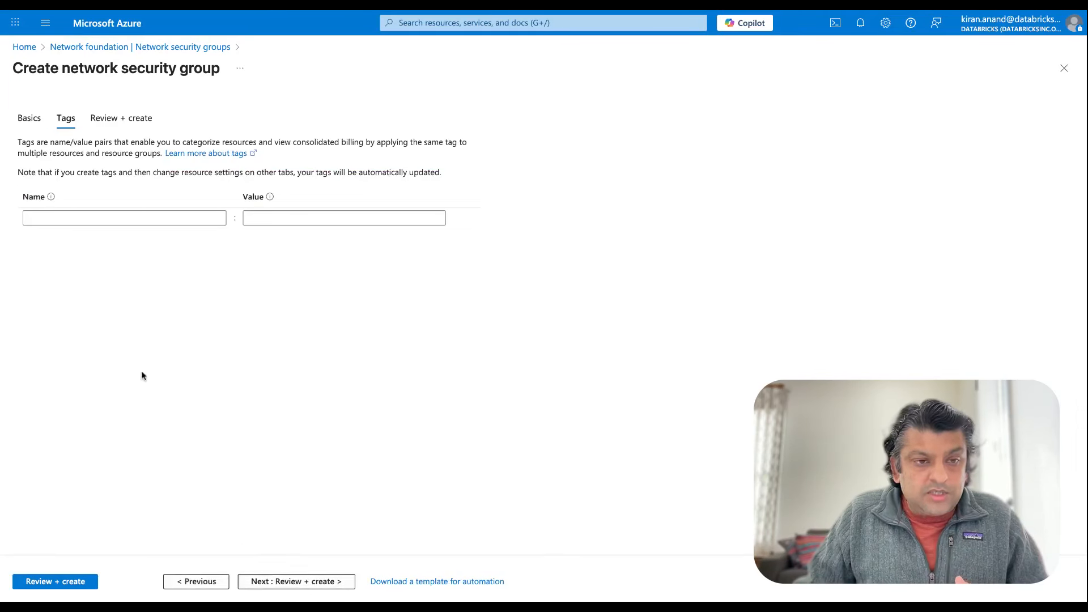
pyautogui.click(310, 584)
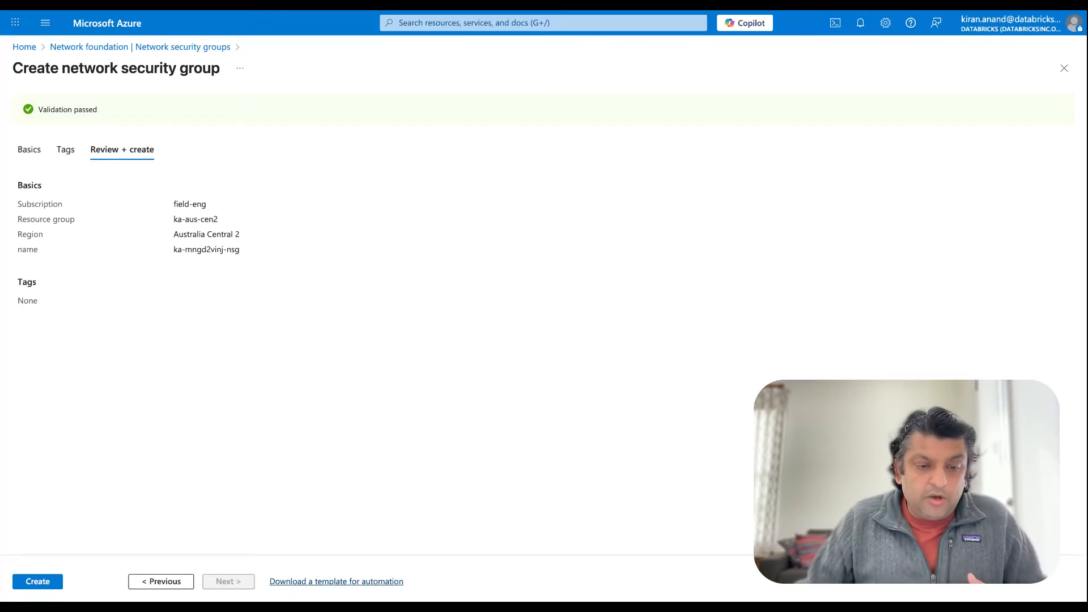
pyautogui.click(38, 584)
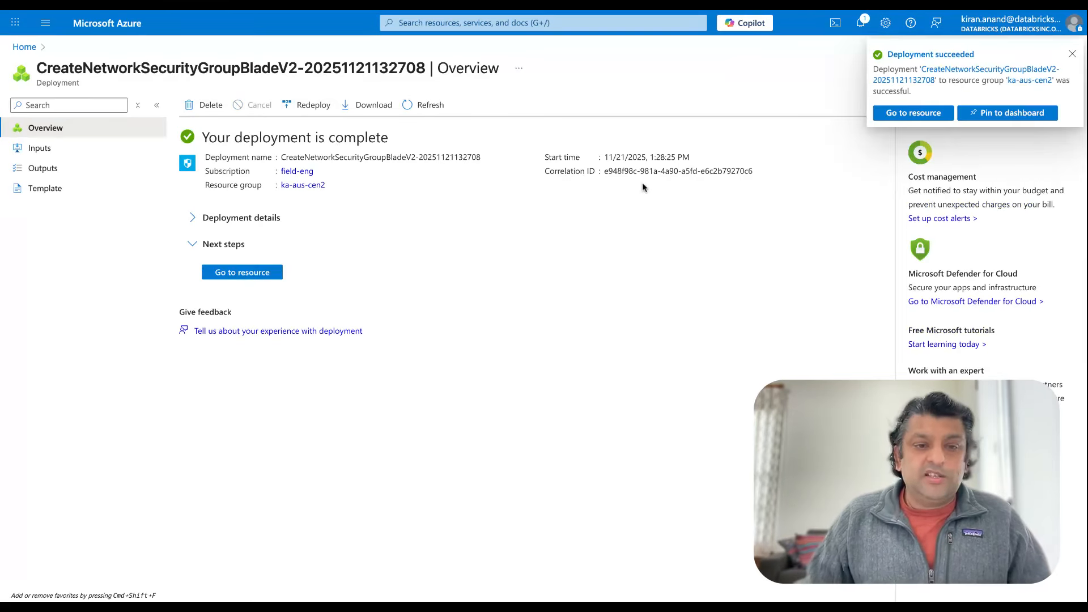
pyautogui.click(242, 273)
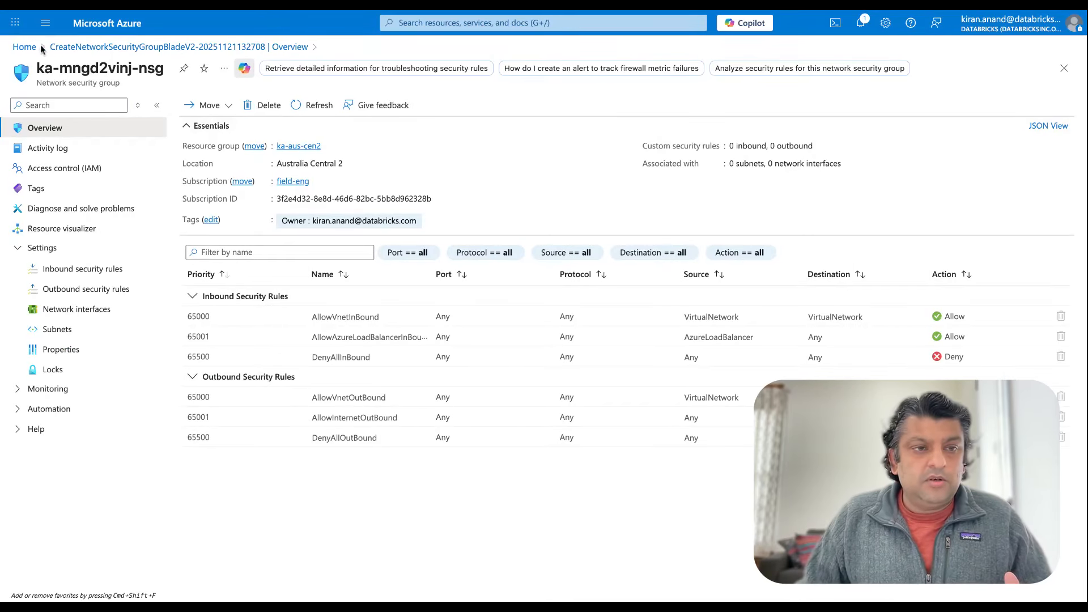
pyautogui.click(25, 47)
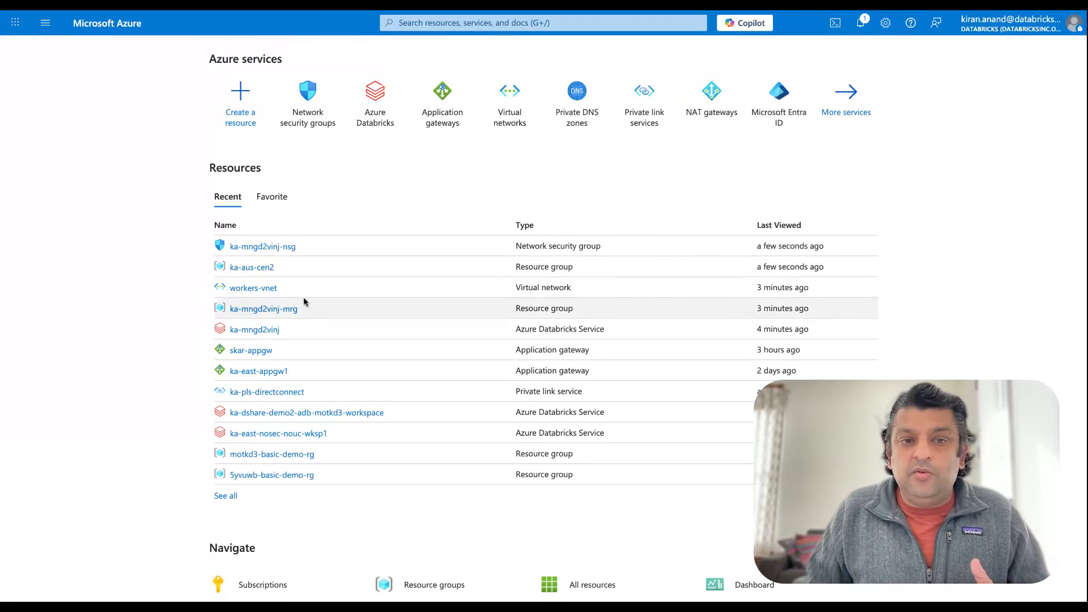
# - Start a new virtual network named ka-databricks-vnet in the resource group ka-aus-cen2 and continue past the basic settings
pyautogui.click(462, 23)
pyautogui.press('Escape')
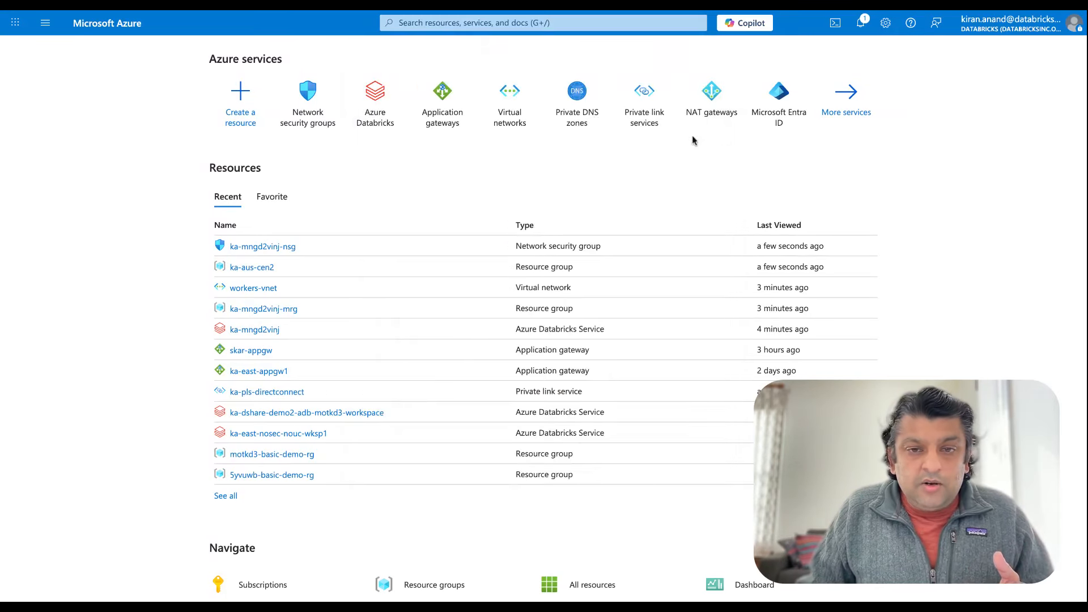
pyautogui.click(513, 122)
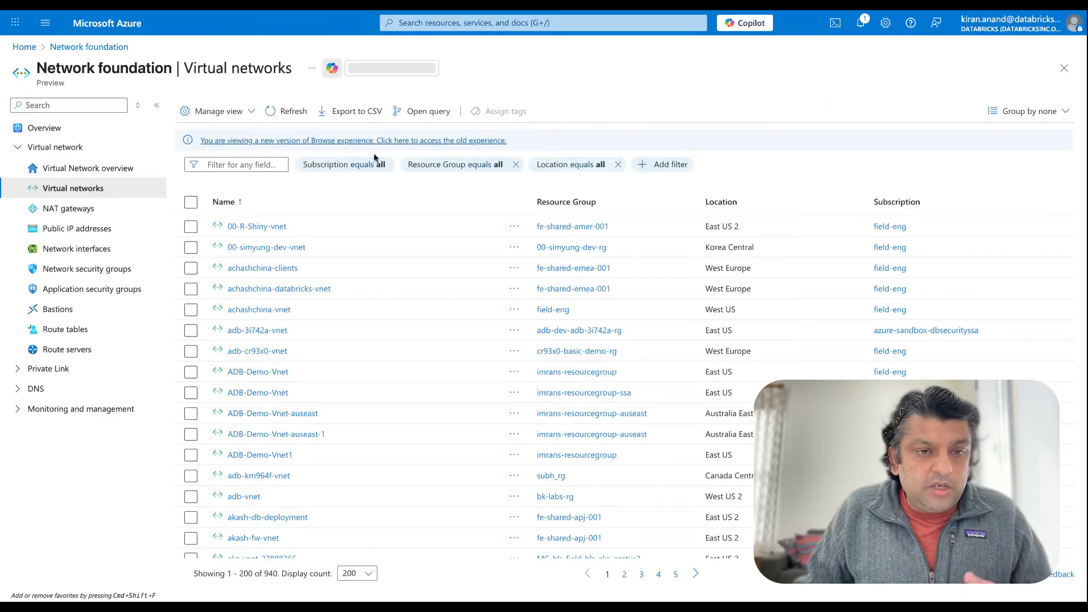
pyautogui.click(200, 114)
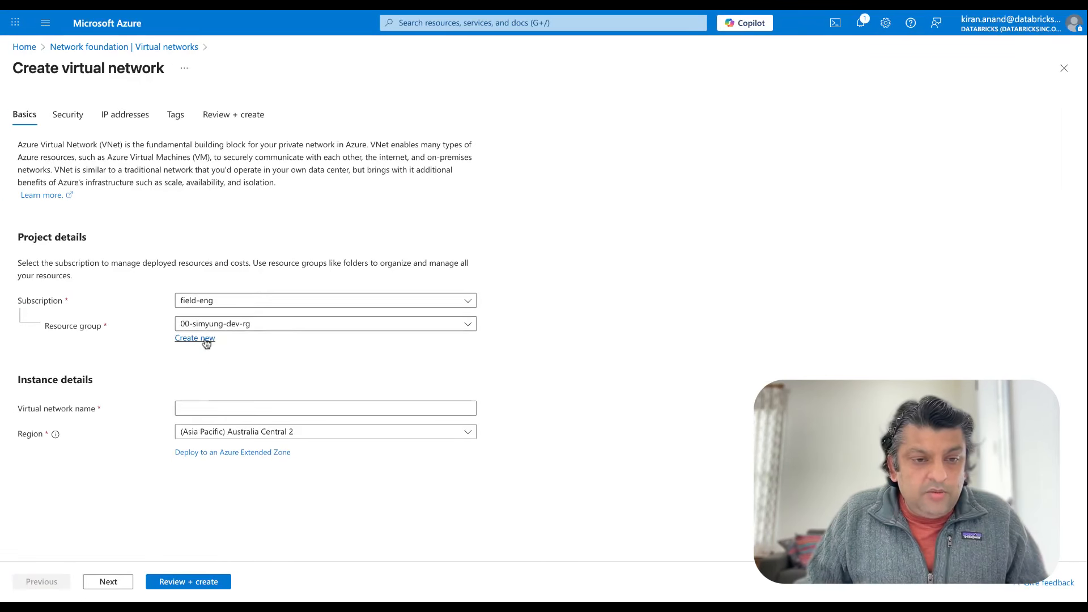
pyautogui.click(227, 324)
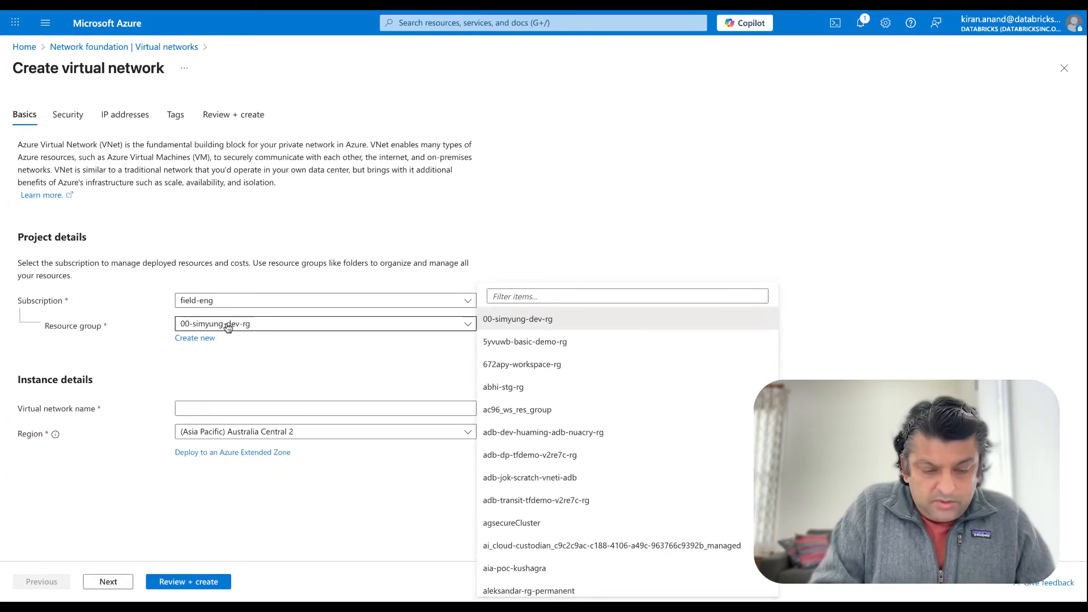
pyautogui.click(538, 289)
pyautogui.write('ka-aus-cen2')
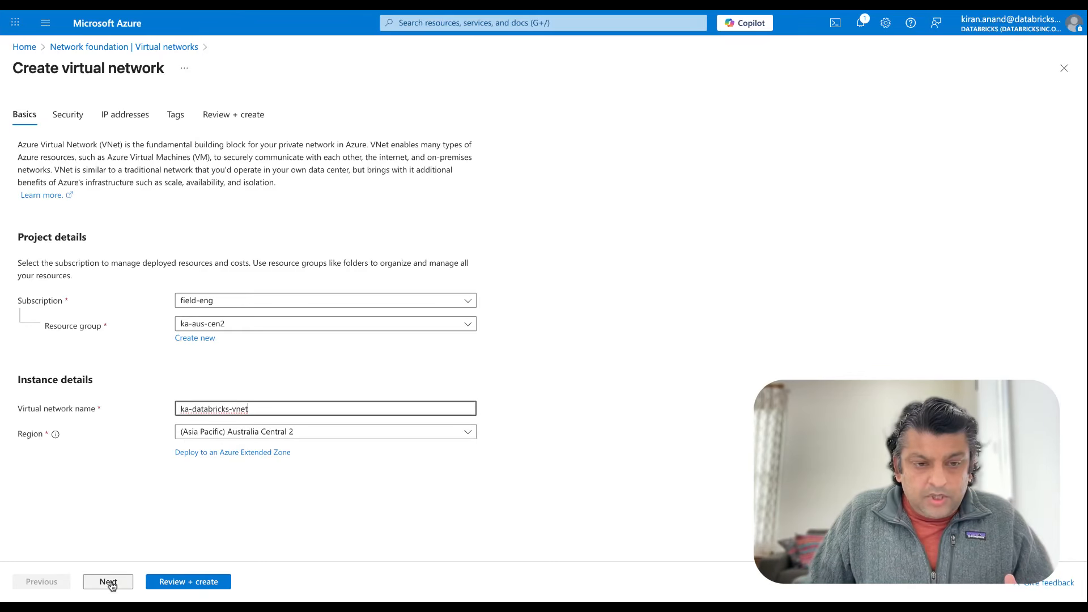
pyautogui.click(108, 582)
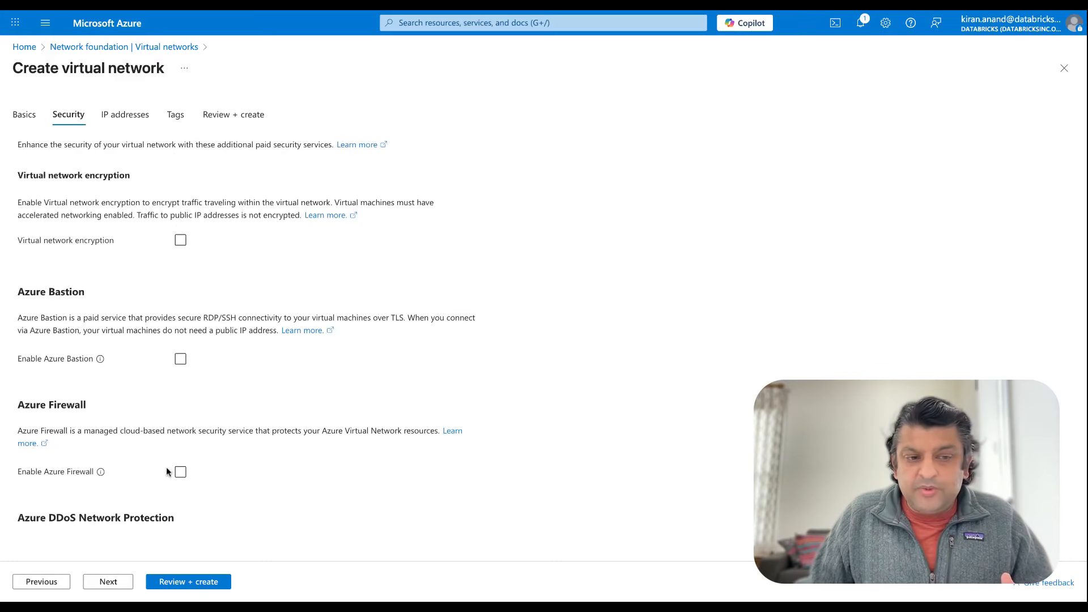
# - Skip the optional security services, delete the default subnet, and set the virtual network's address space to 10.79.0.0/24
pyautogui.click(117, 584)
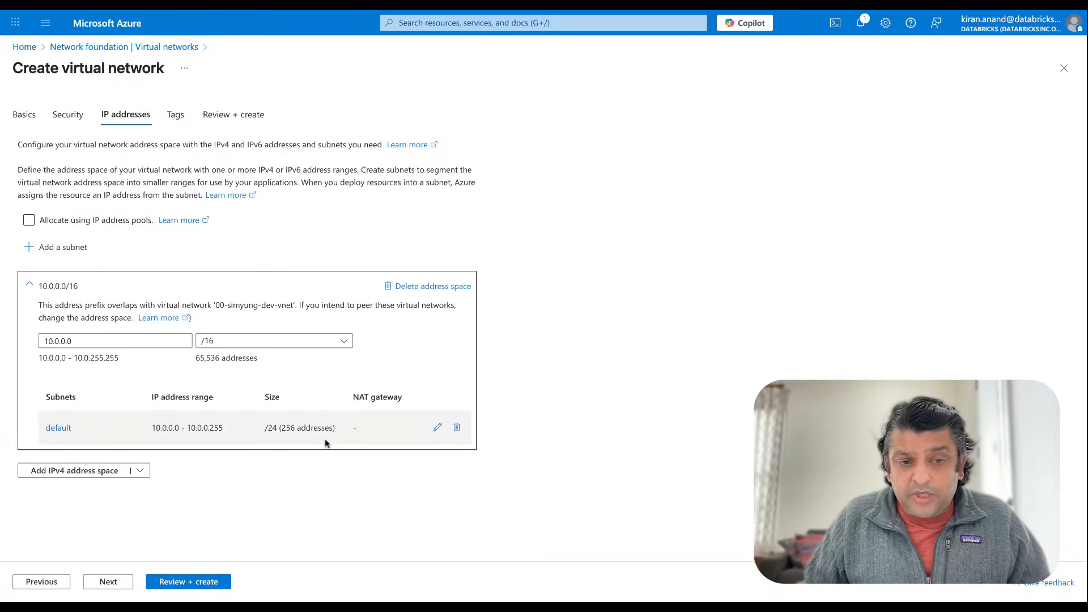
pyautogui.click(458, 428)
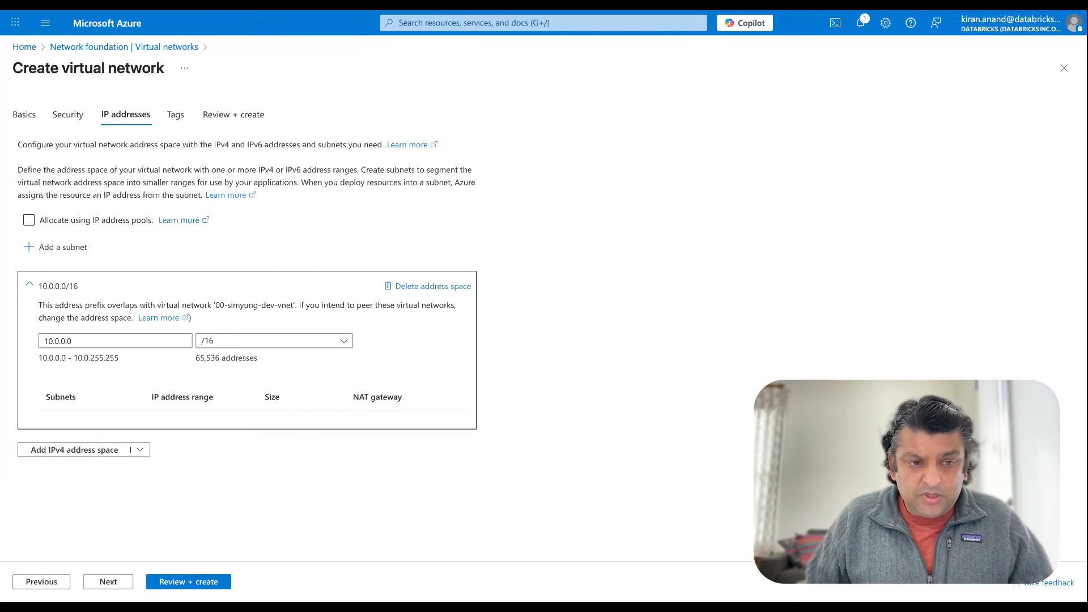
pyautogui.doubleClick(58, 341)
pyautogui.write('10.79.0.0')
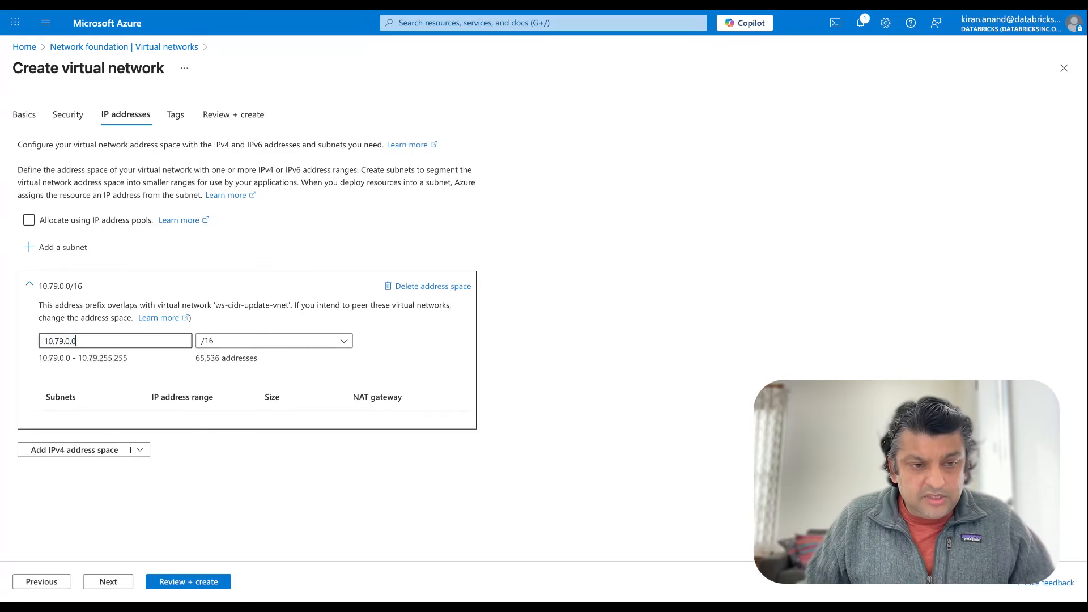
pyautogui.click(233, 343)
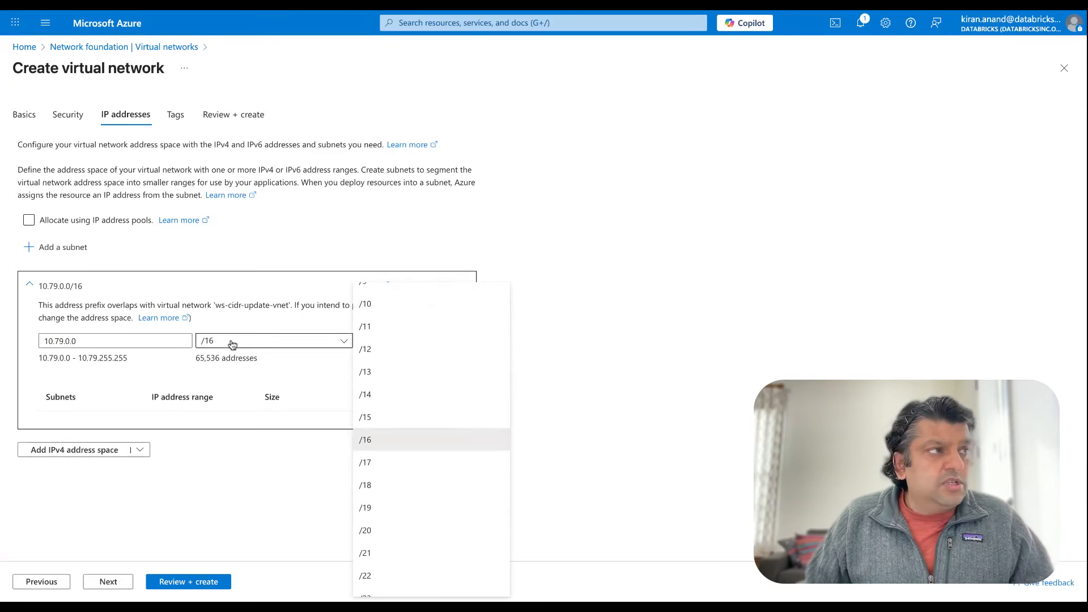
pyautogui.scroll(-1, 386, 519)
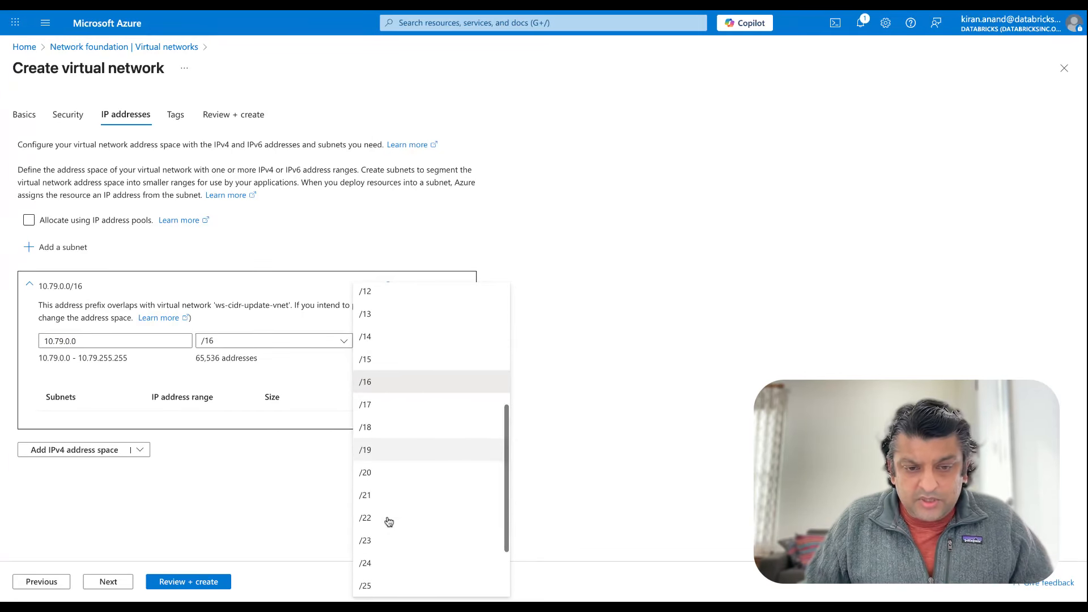
pyautogui.scroll(-2, 389, 521)
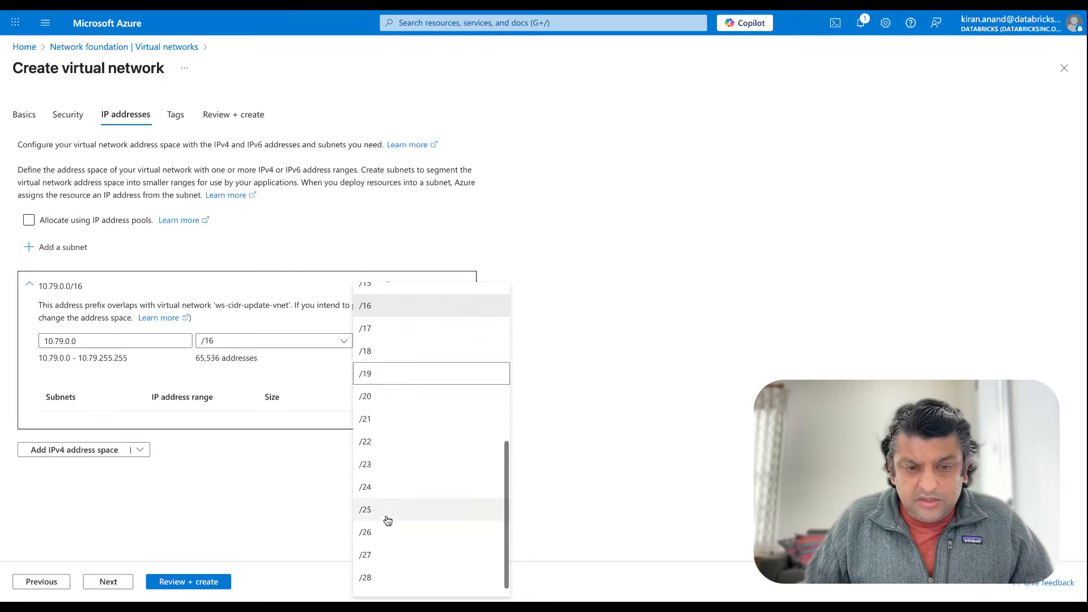
pyautogui.click(373, 490)
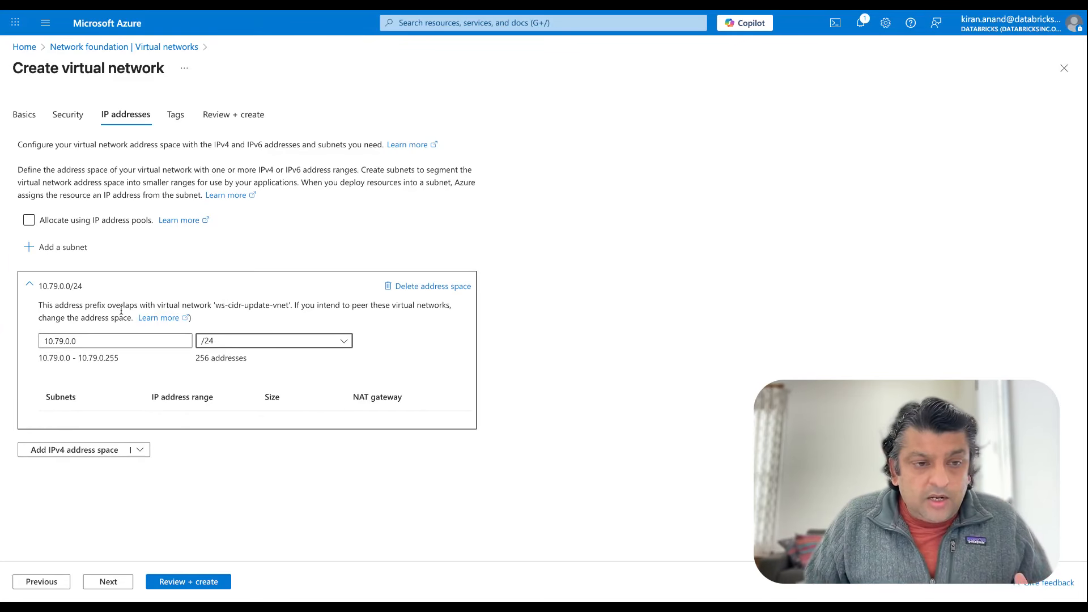
# - Start a subnet named host-subnet in the 10.79.0.0/24 address space with a size of /26 (64 addresses)
pyautogui.click(53, 248)
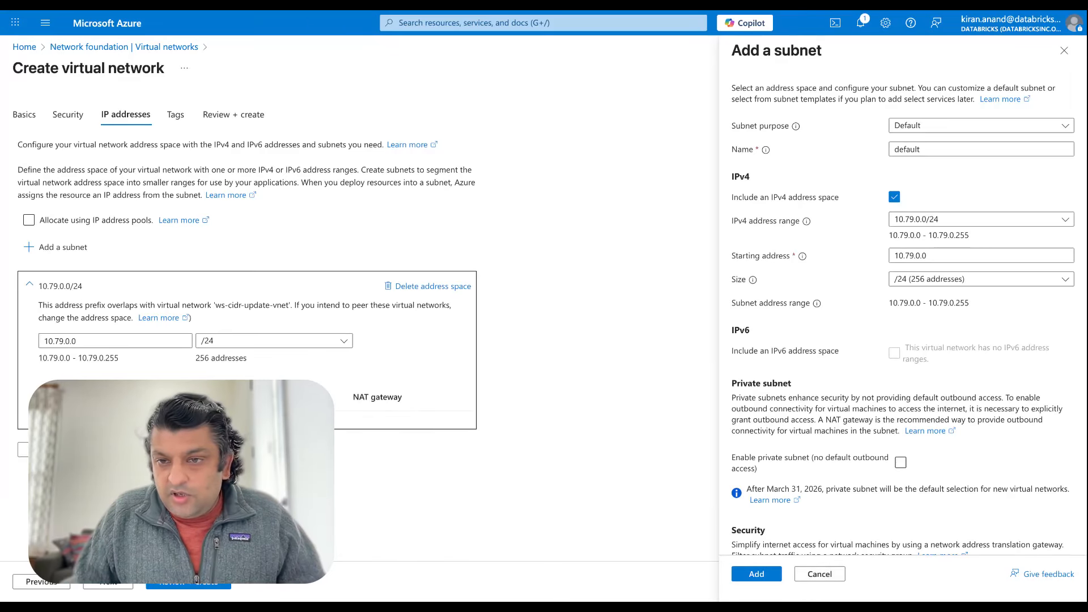
pyautogui.doubleClick(907, 149)
pyautogui.write('host-subnet')
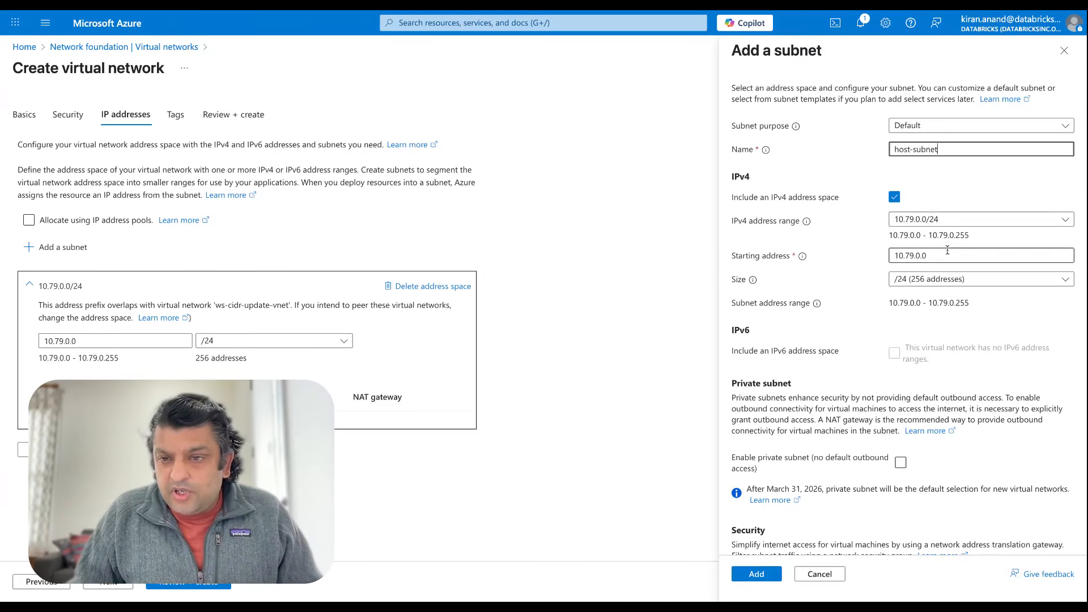
pyautogui.click(935, 285)
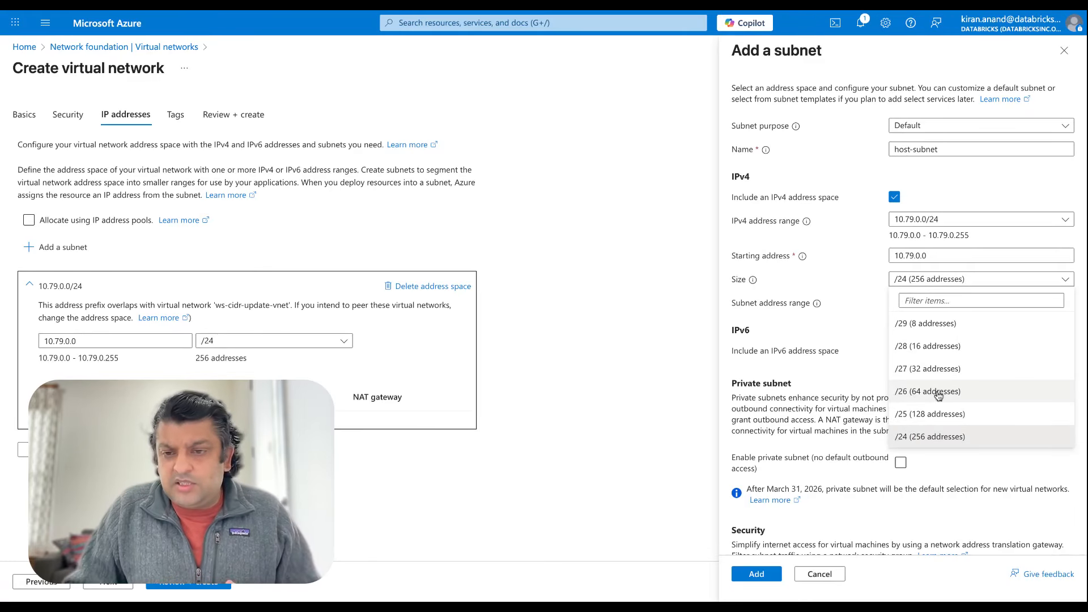
pyautogui.click(938, 392)
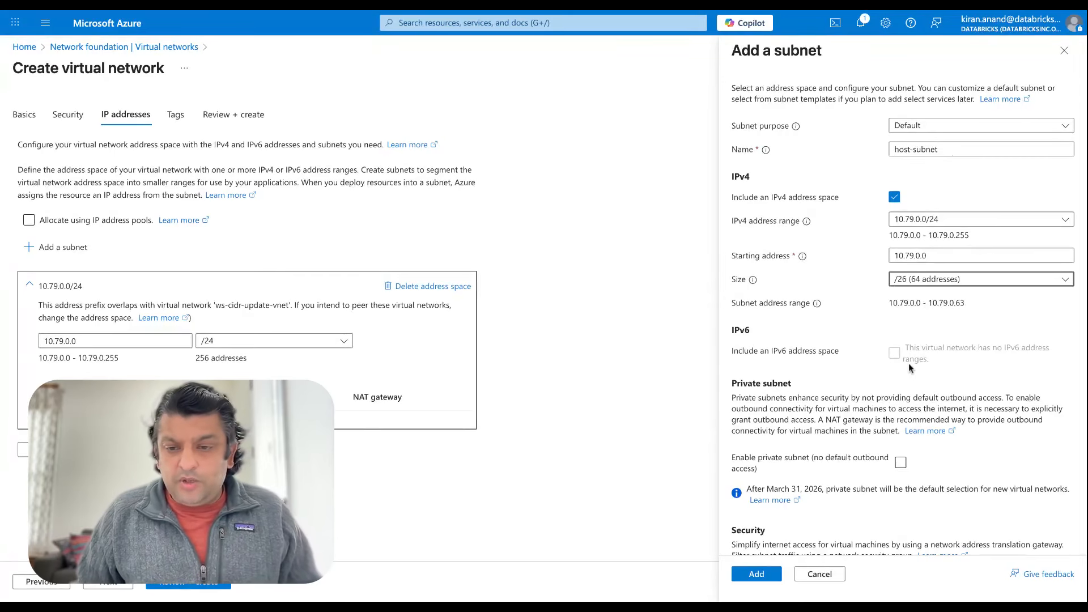
# - Assign the network security group ka-mngd2vinj-nsg to host-subnet
pyautogui.scroll(-4, 913, 370)
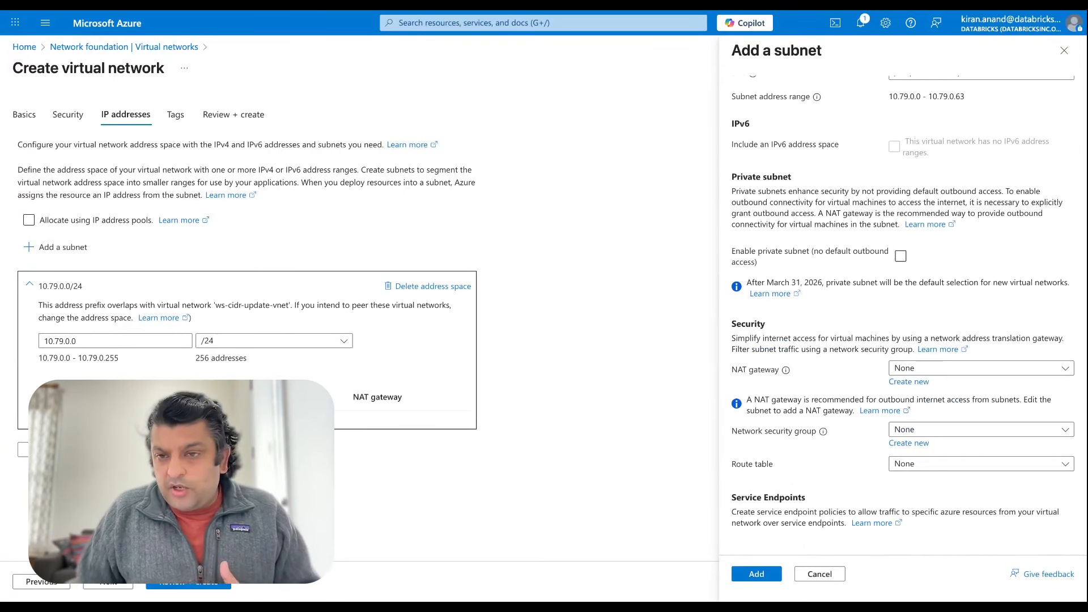
pyautogui.scroll(-3, 909, 313)
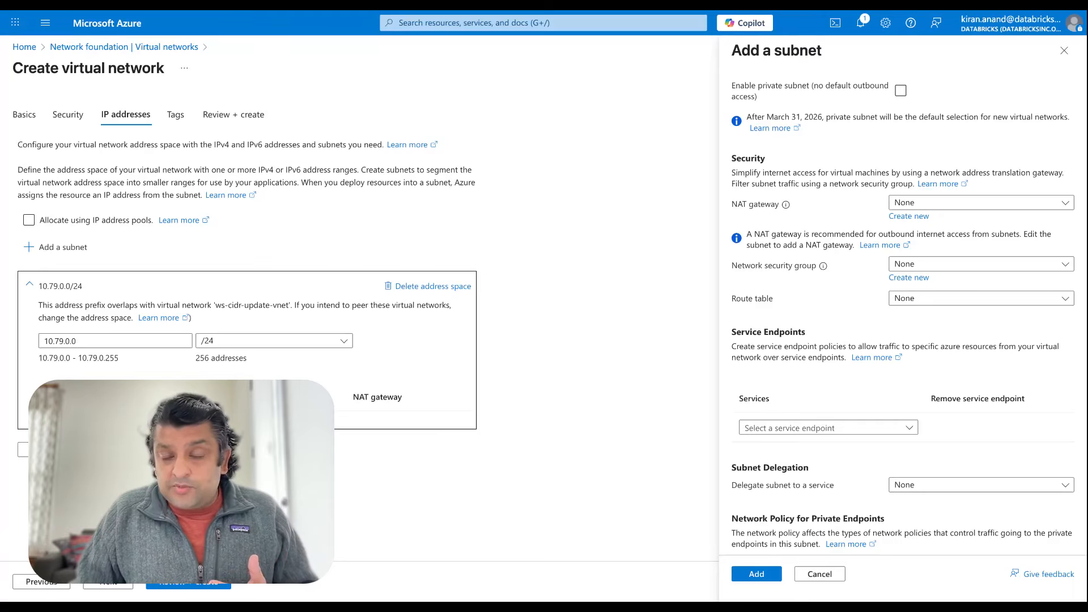
pyautogui.click(1047, 267)
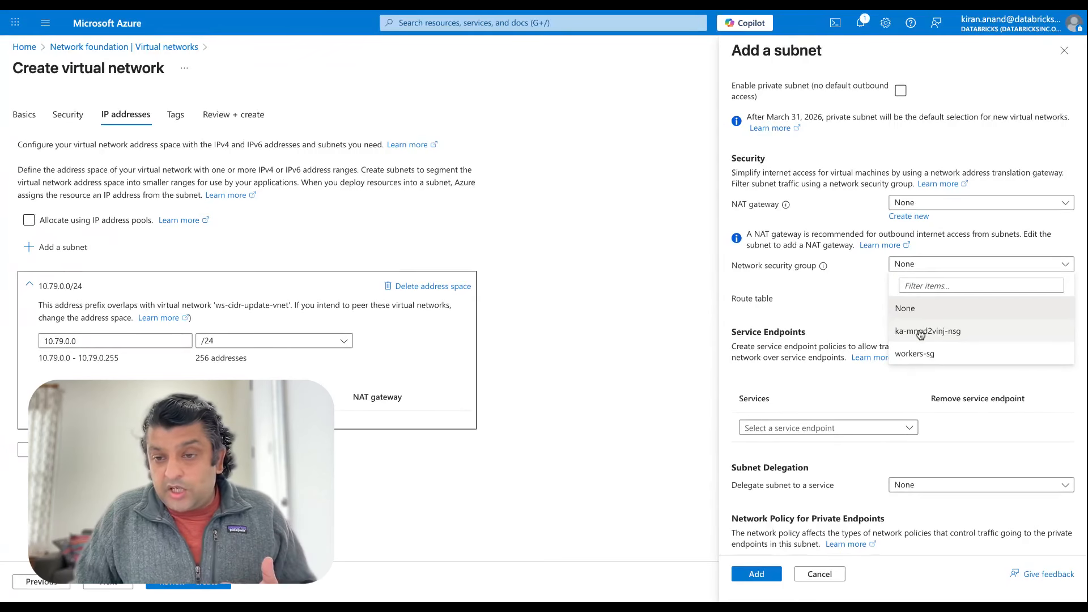
pyautogui.click(920, 335)
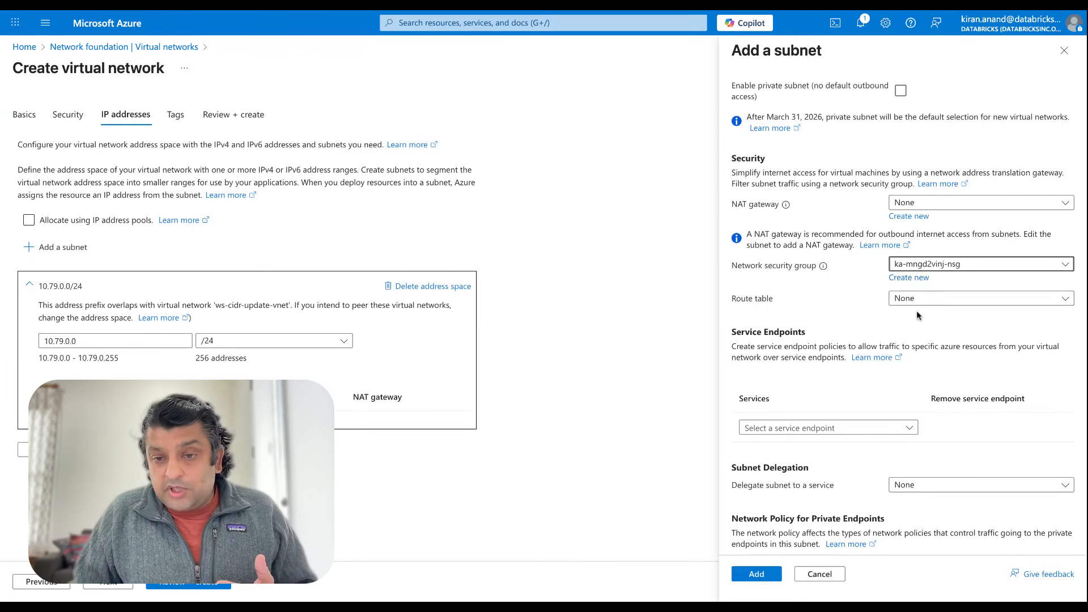
# - Delegate host-subnet to Microsoft.Databricks/workspaces, check its settings, and add it to the virtual network
pyautogui.scroll(-2, 892, 373)
pyautogui.scroll(-1, 893, 373)
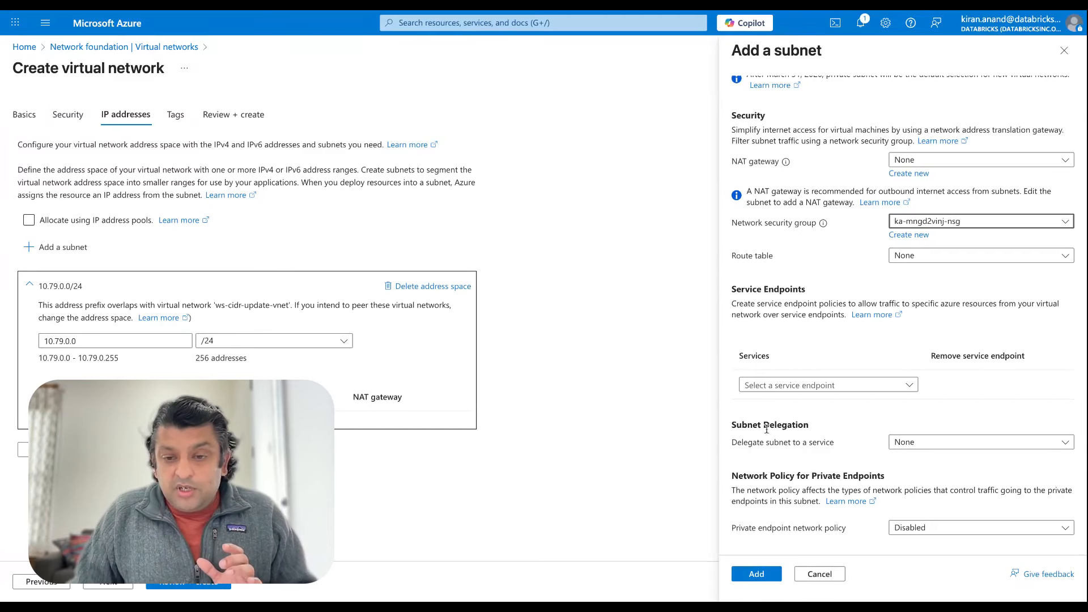
pyautogui.moveTo(733, 424); pyautogui.dragTo(812, 425)
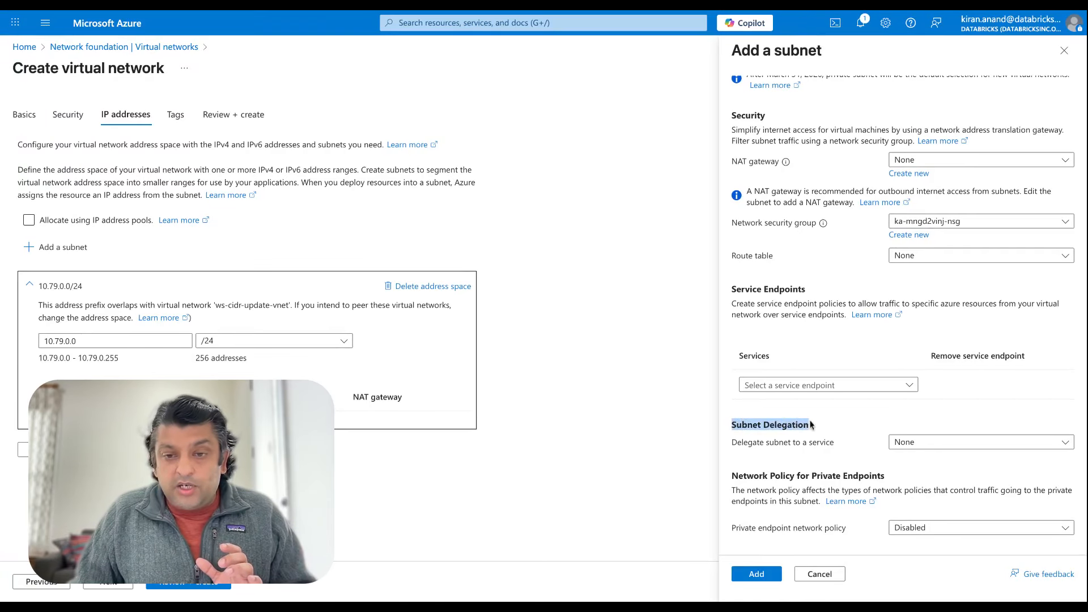
pyautogui.click(910, 443)
pyautogui.write('Databr')
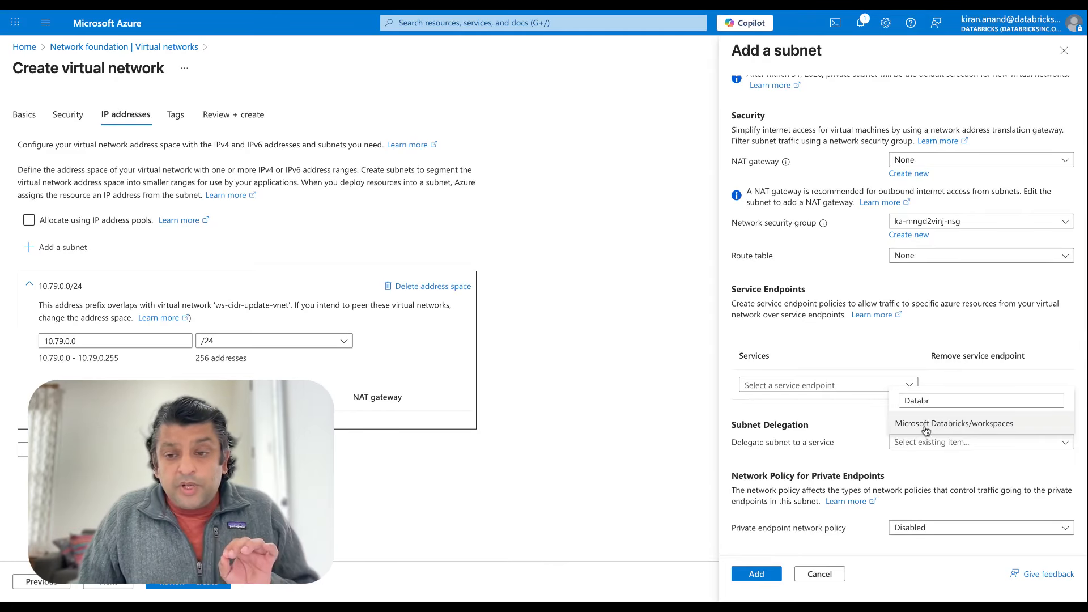
pyautogui.click(930, 426)
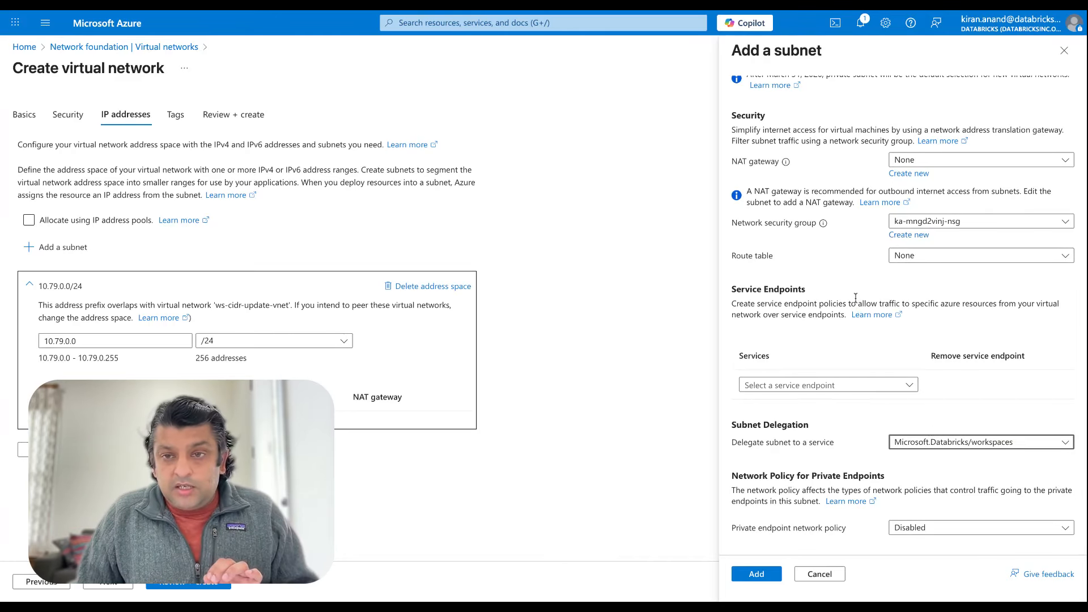
pyautogui.scroll(5, 856, 298)
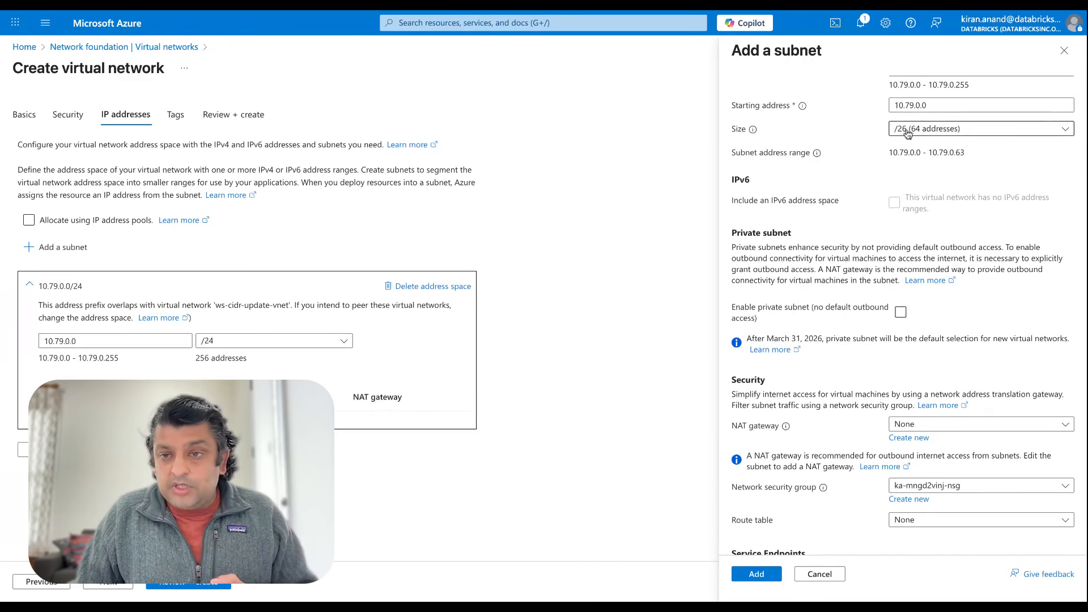
pyautogui.scroll(-5, 902, 176)
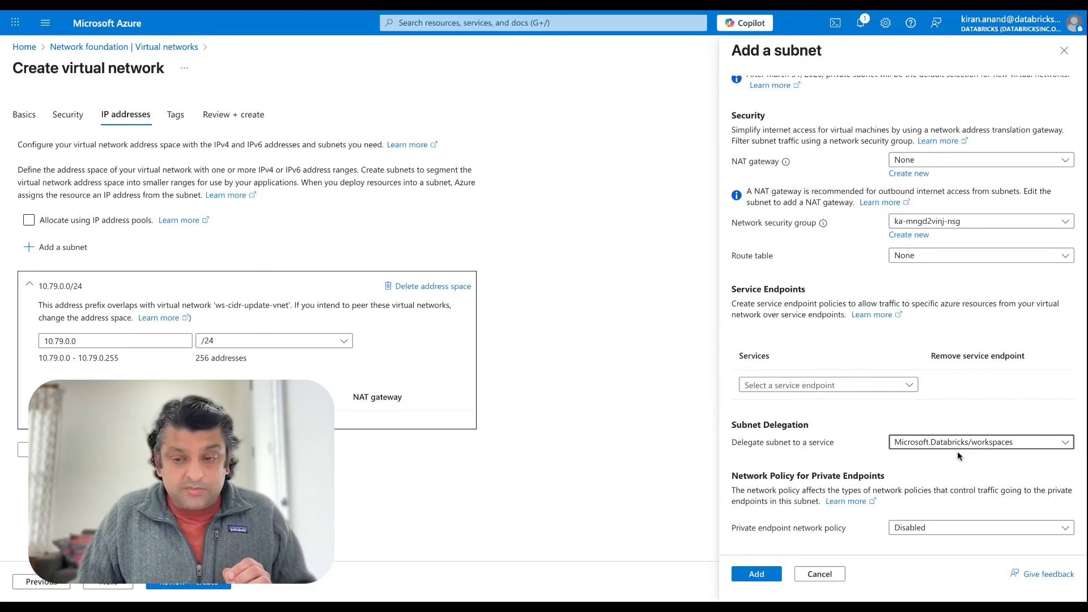
pyautogui.click(758, 574)
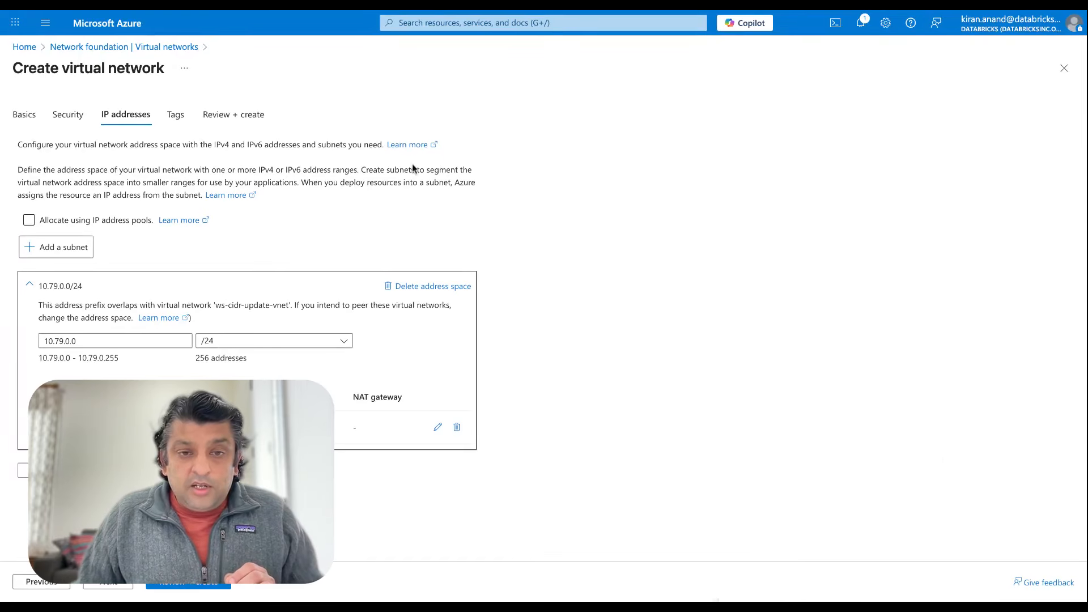
# - Start a second subnet named cntr-subnet with a size of /26 (64 addresses) and starting address 10.79.0.64
pyautogui.click(65, 249)
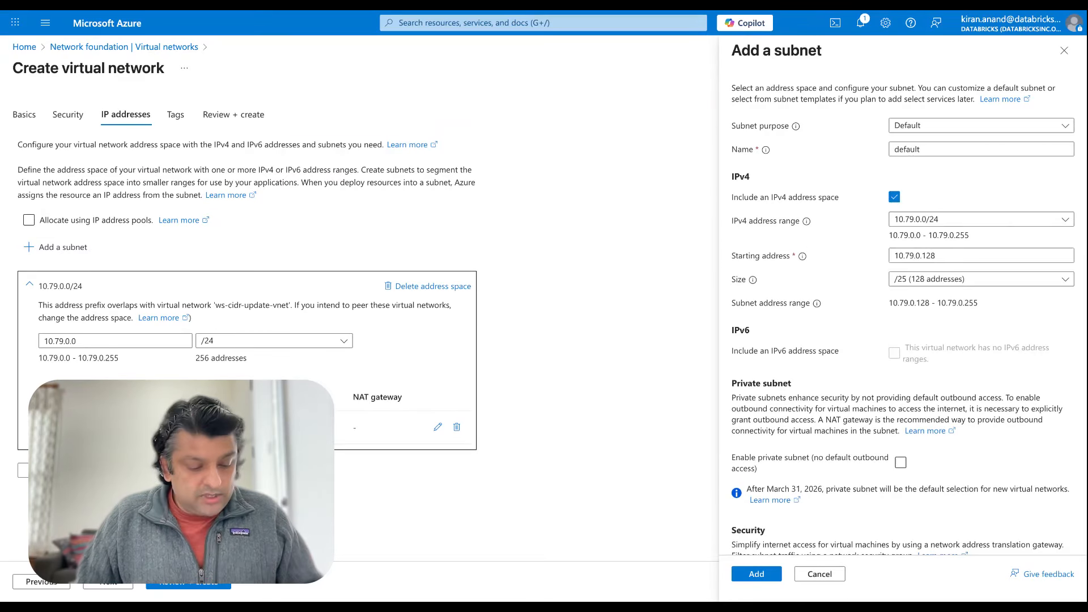
pyautogui.press('Tab')
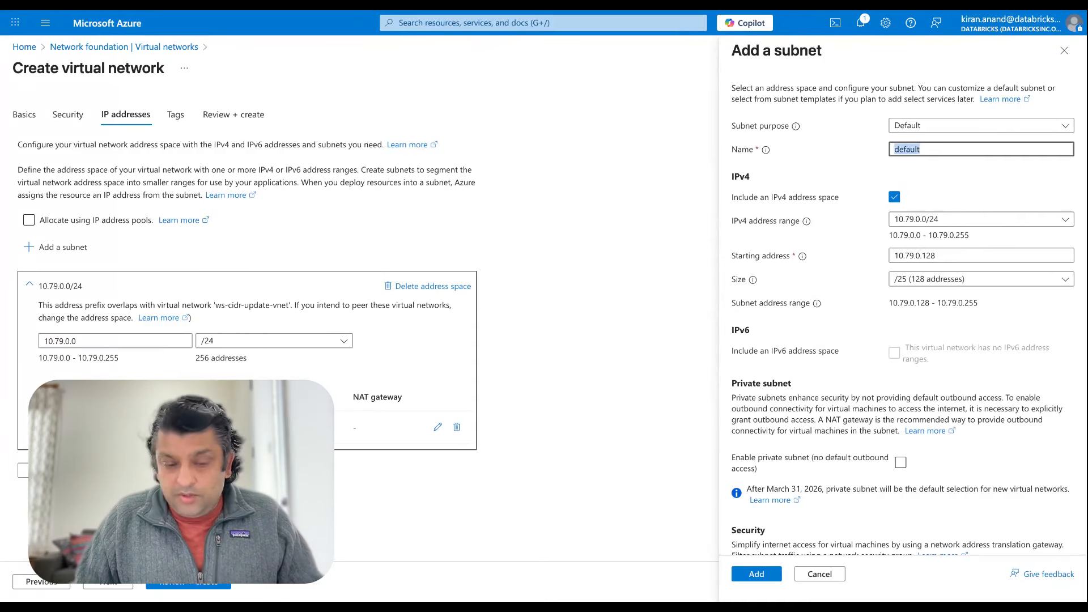
pyautogui.write('cntr-subnet')
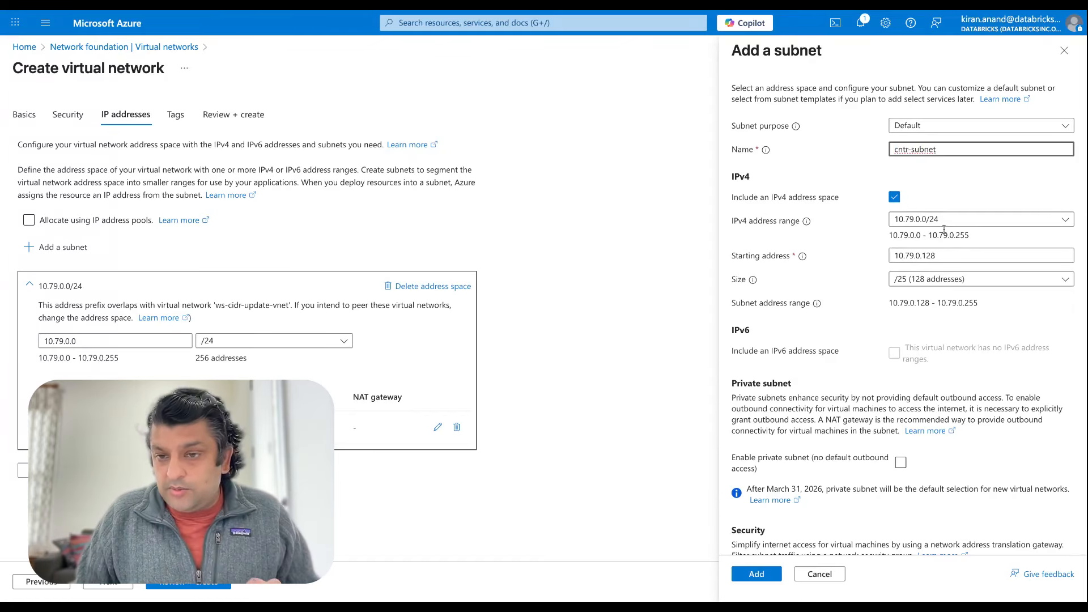
pyautogui.click(929, 283)
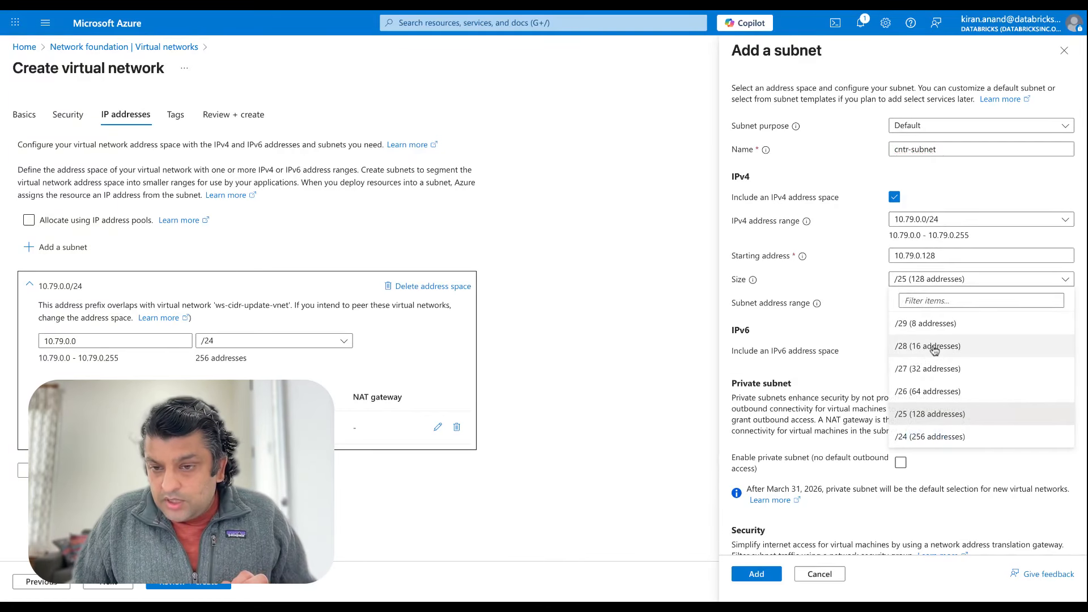
pyautogui.click(929, 400)
pyautogui.click(940, 257)
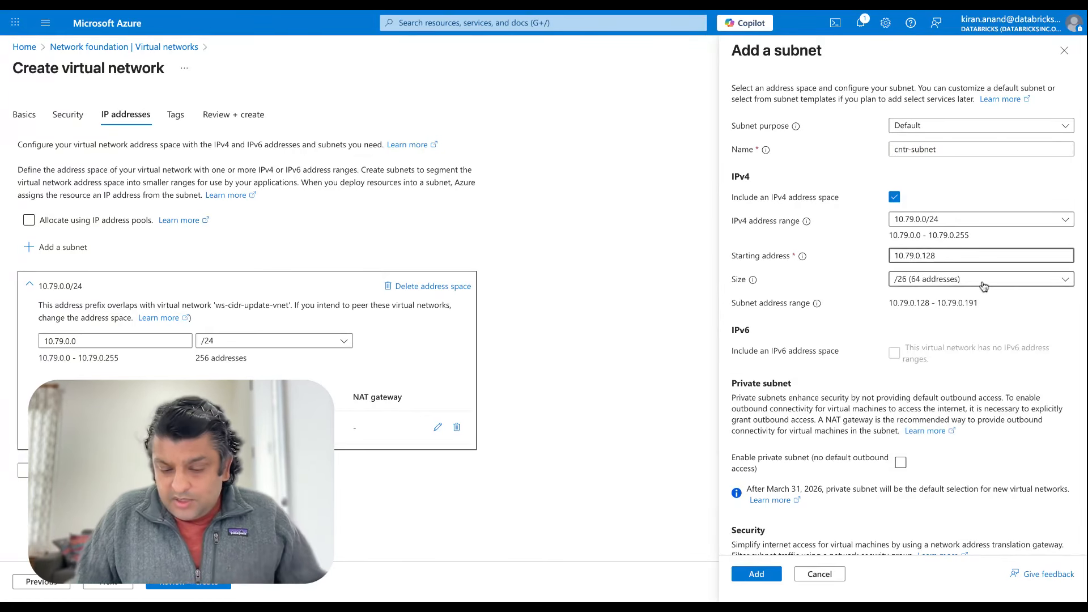
pyautogui.press('BackSpace')
pyautogui.press('BackSpace')
pyautogui.press('BackSpace')
pyautogui.write('64')
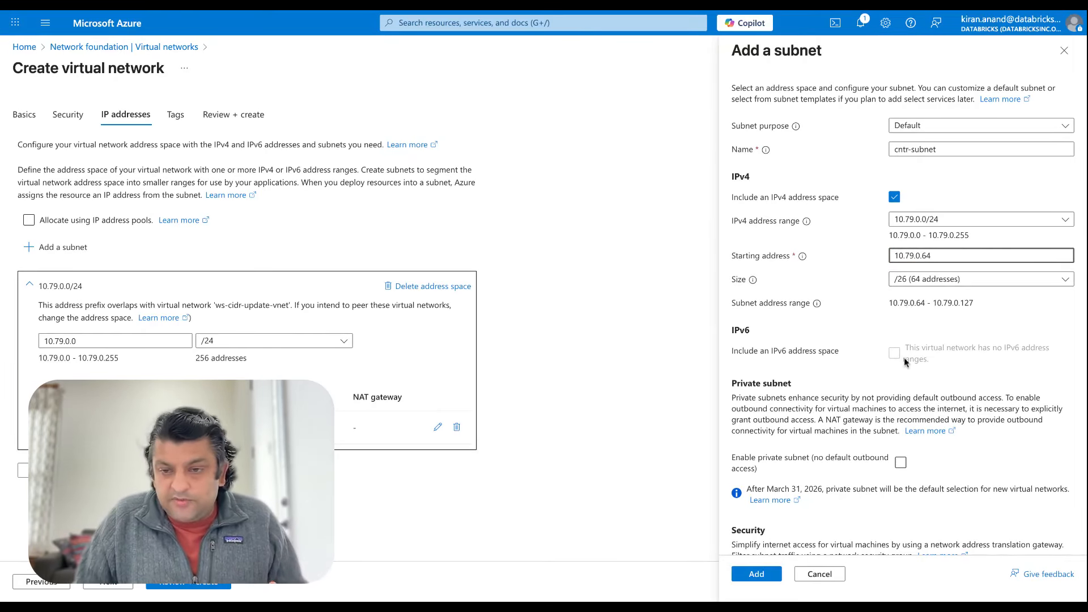
# - Assign the network security group ka-mngd2vinj-nsg to cntr-subnet
pyautogui.scroll(-3, 902, 363)
pyautogui.scroll(-2, 888, 370)
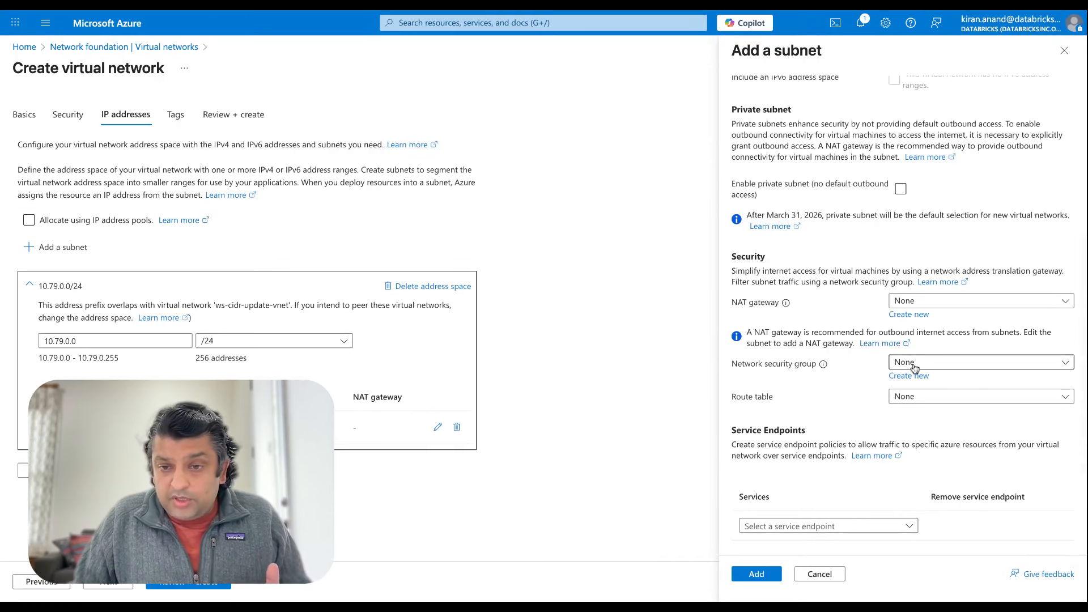
pyautogui.click(915, 366)
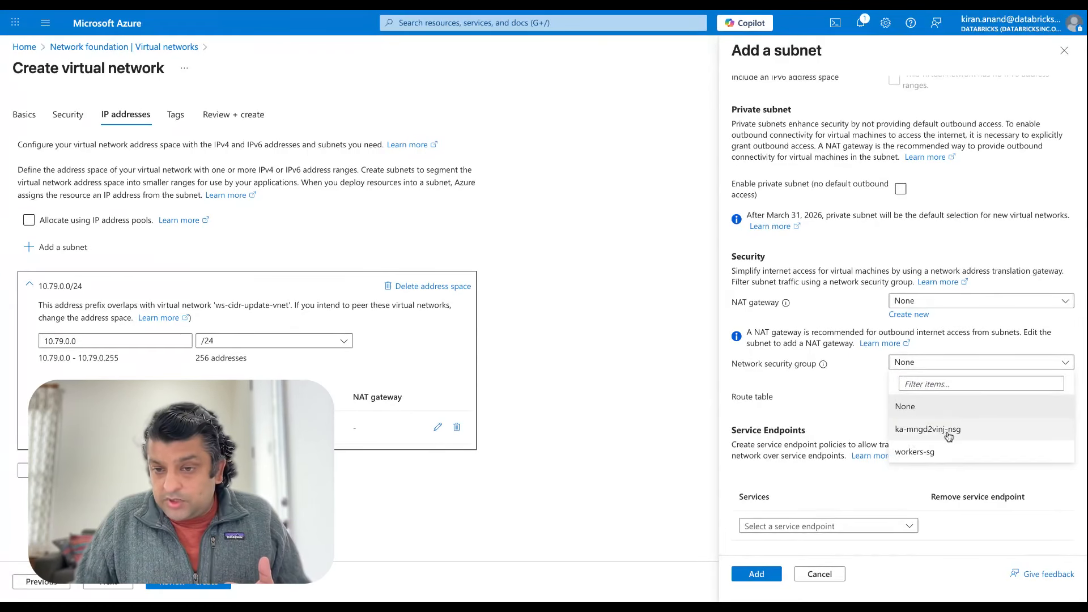
pyautogui.click(945, 429)
# - Delegate cntr-subnet to Microsoft.Databricks/workspaces and add it to the virtual network
pyautogui.scroll(-3, 902, 397)
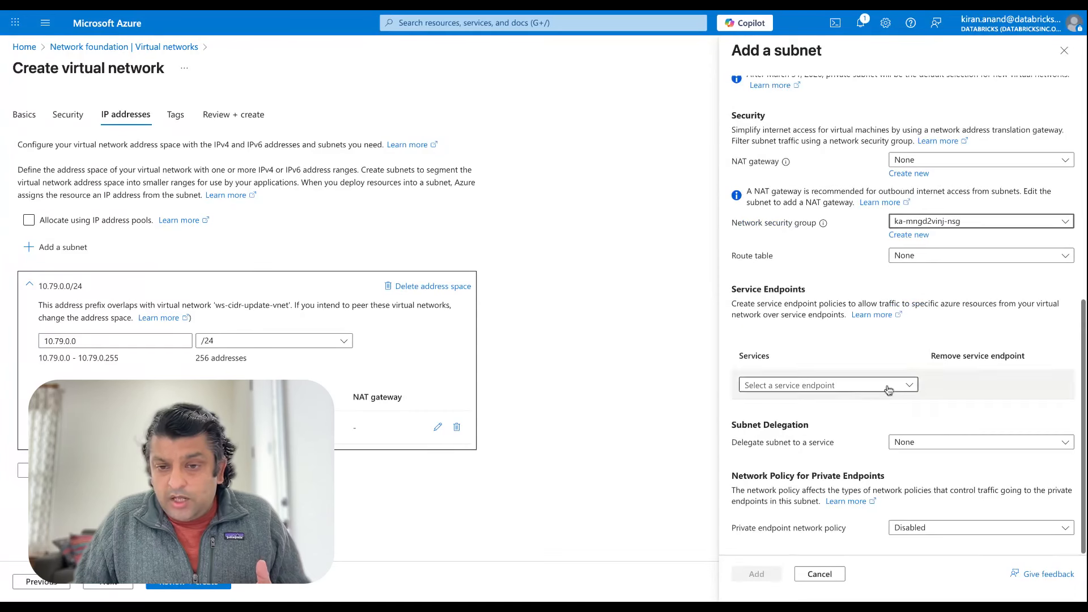
pyautogui.click(933, 448)
pyautogui.write('Databricks')
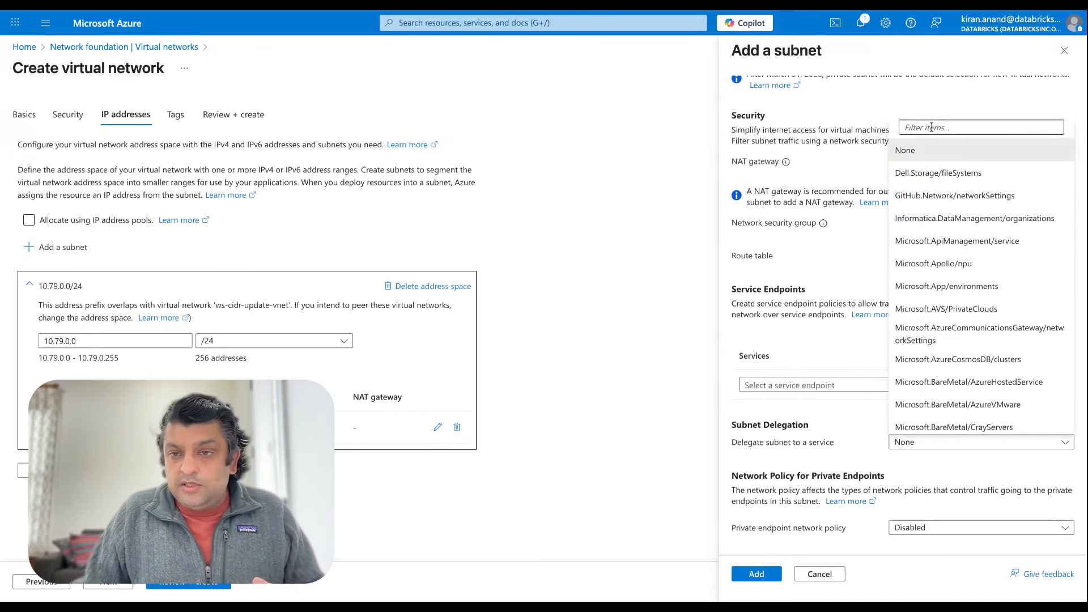
pyautogui.click(936, 427)
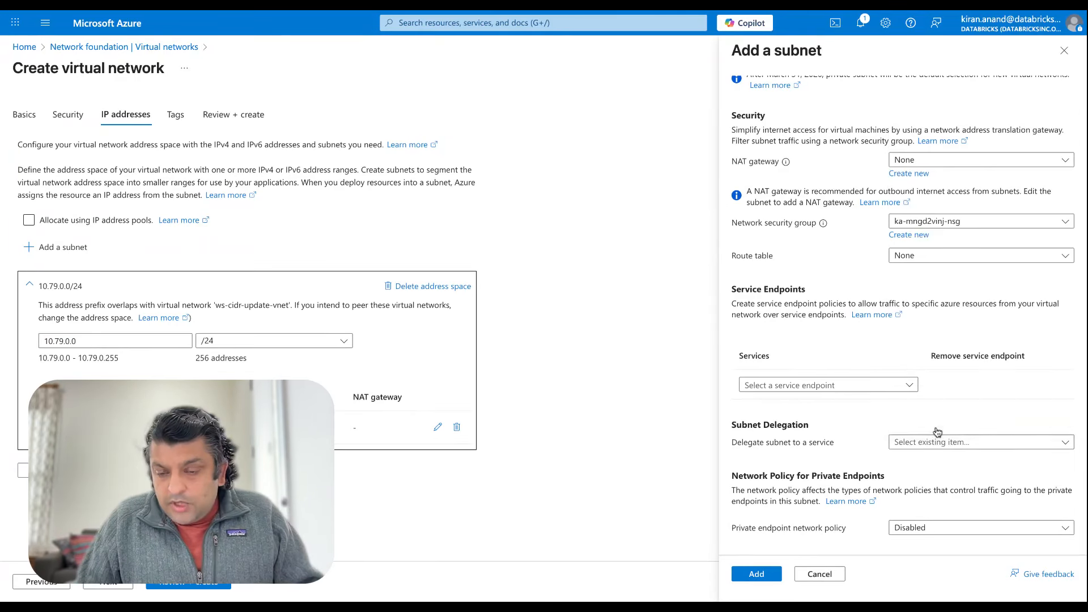
pyautogui.click(759, 574)
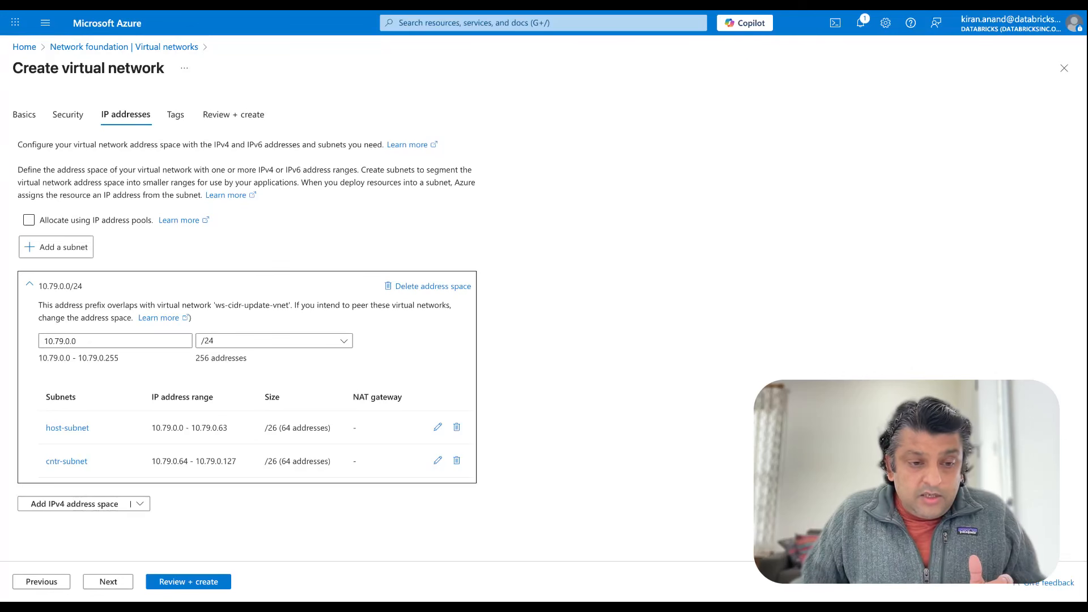
# - Deploy the virtual network without entering tags, open the new resource, and view its subnets
pyautogui.click(108, 584)
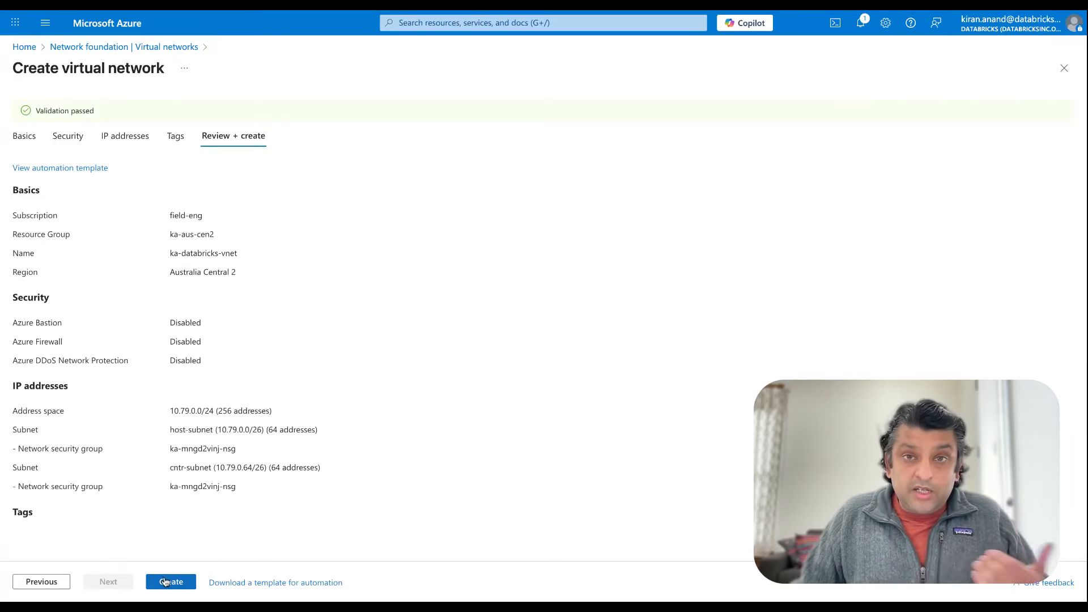
pyautogui.click(170, 583)
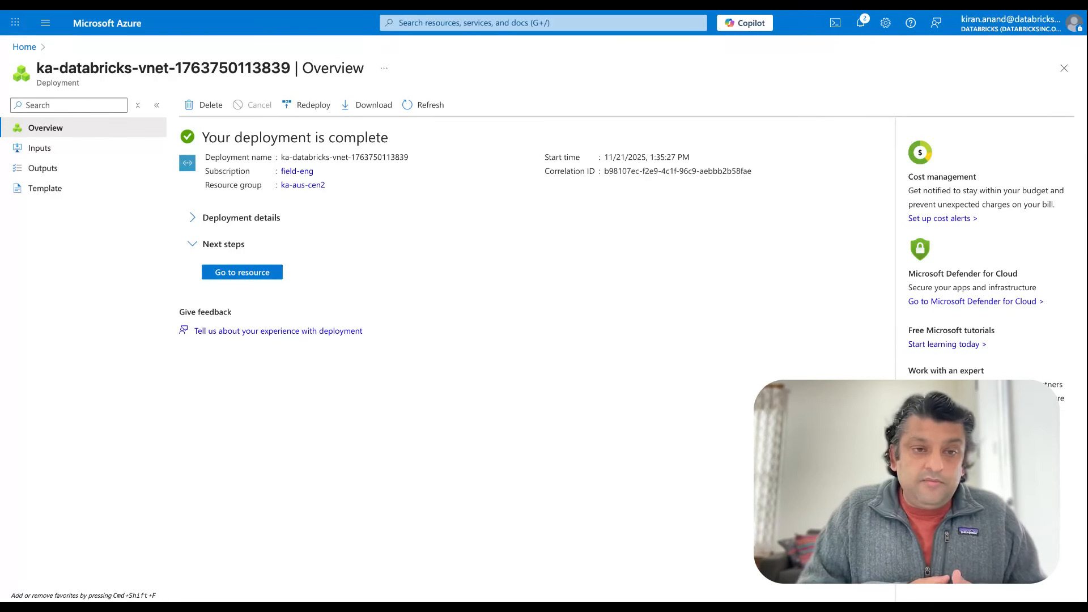
pyautogui.click(248, 273)
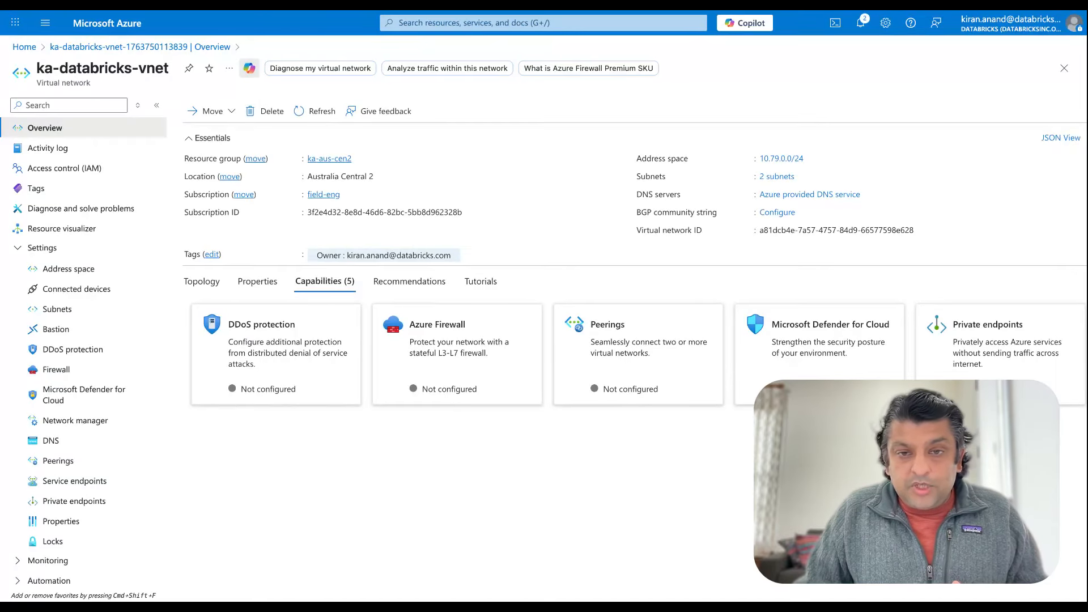
pyautogui.click(58, 309)
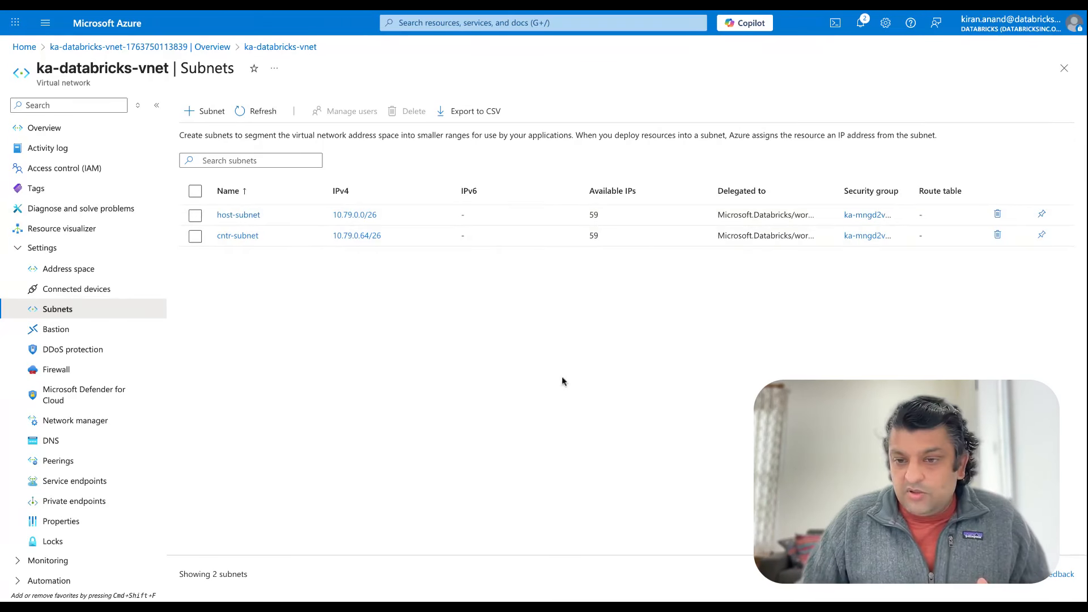
# - Return to the portal home, open the Databricks workspace ka-mngd2vinj, and view its export template
pyautogui.click(24, 46)
pyautogui.click(255, 350)
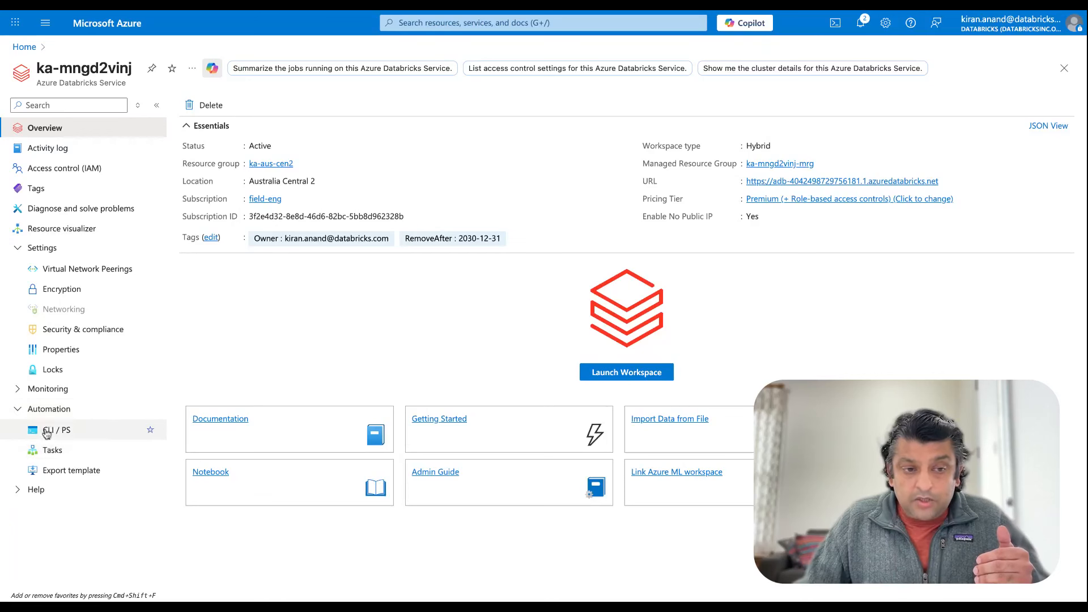
pyautogui.click(66, 477)
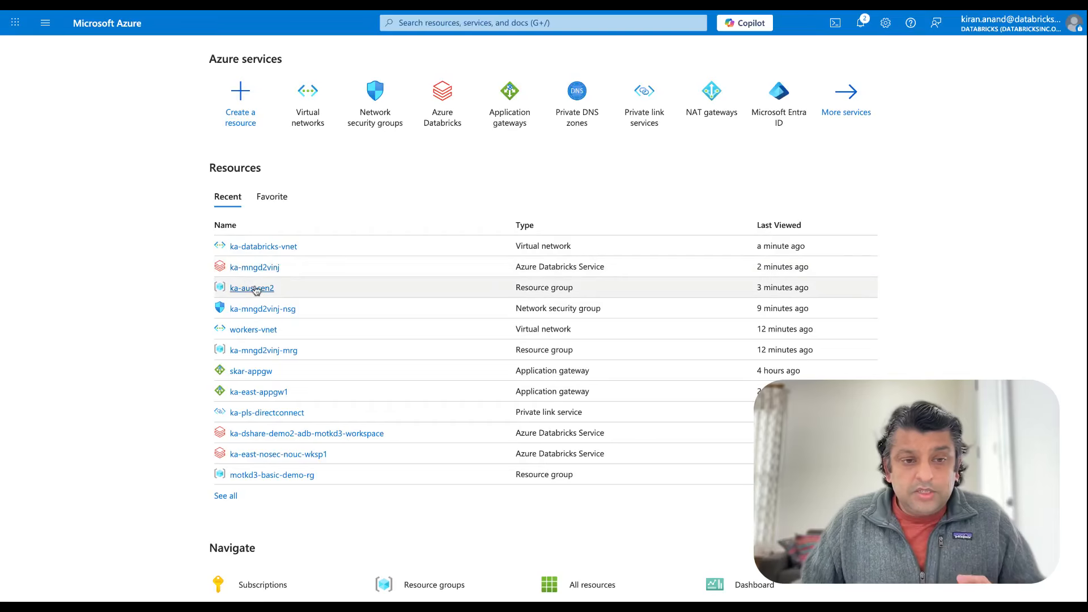
# - Open the overview of the virtual network ka-databricks-vnet from the recent resources on the portal home
pyautogui.moveTo(257, 314)
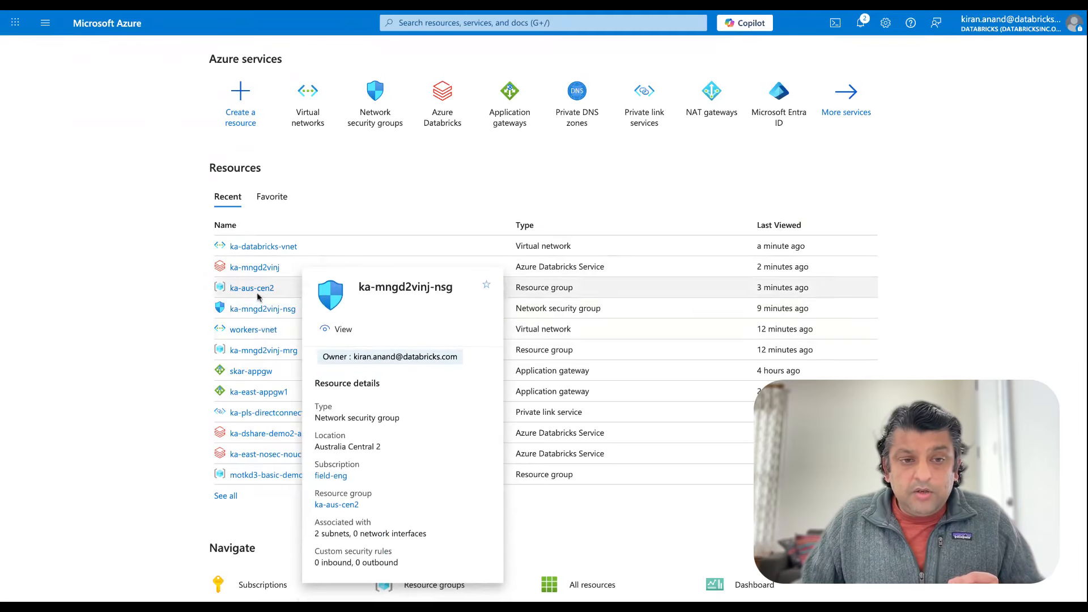
pyautogui.click(270, 250)
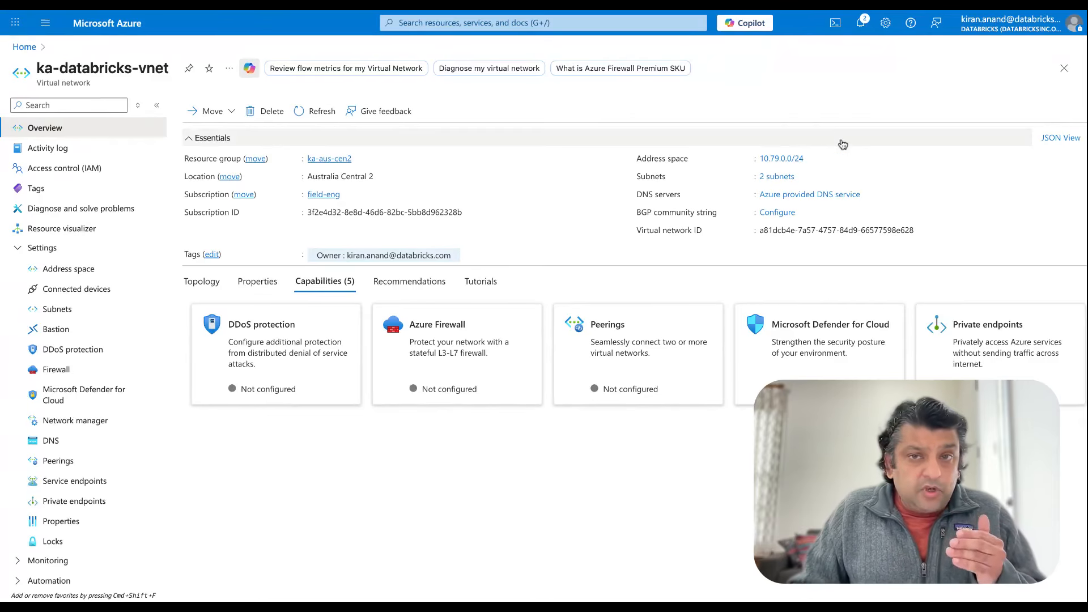
# - Copy the resource ID of ka-databricks-vnet from its JSON view and again from its properties page
pyautogui.click(1055, 141)
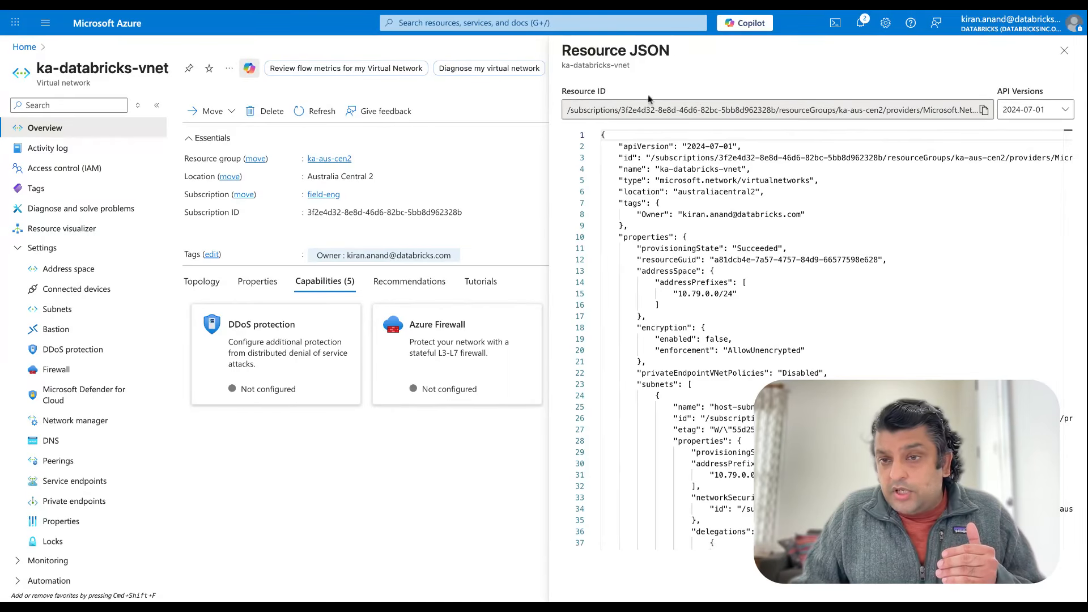
pyautogui.click(985, 112)
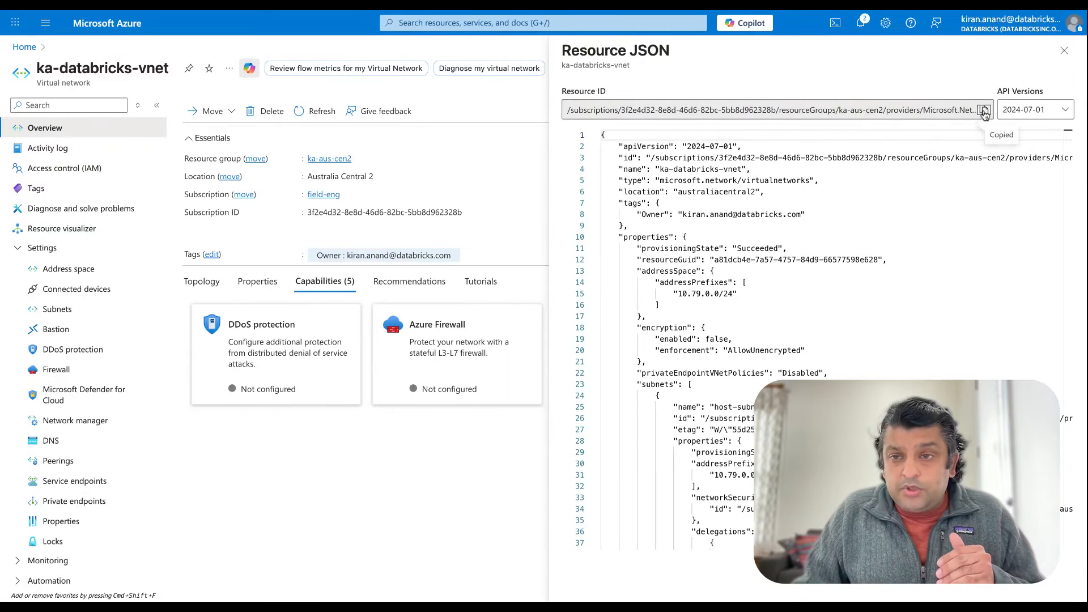
pyautogui.click(1065, 51)
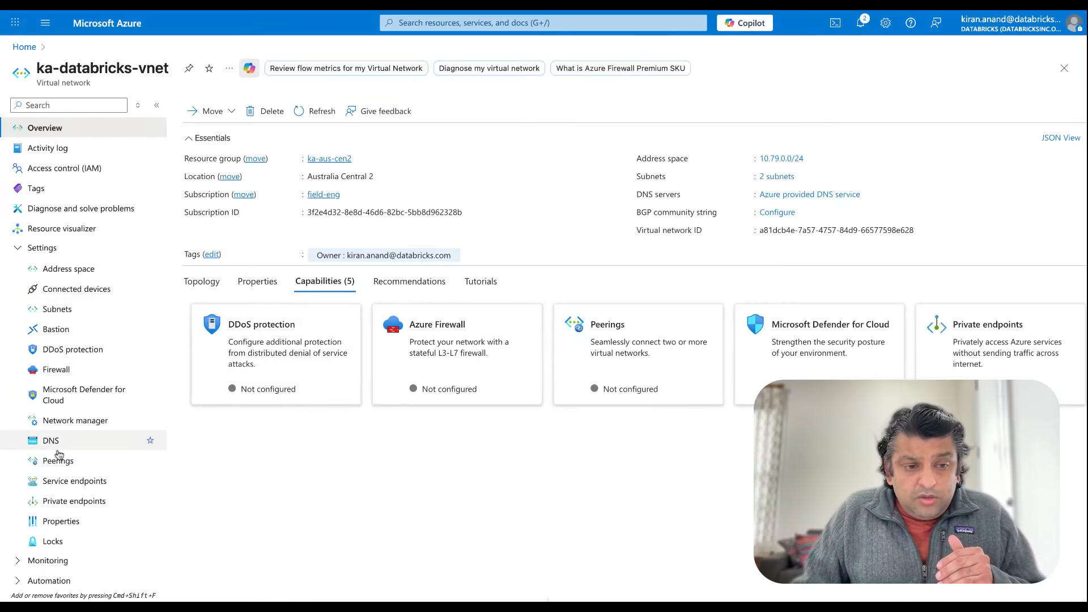
pyautogui.scroll(-1, 57, 454)
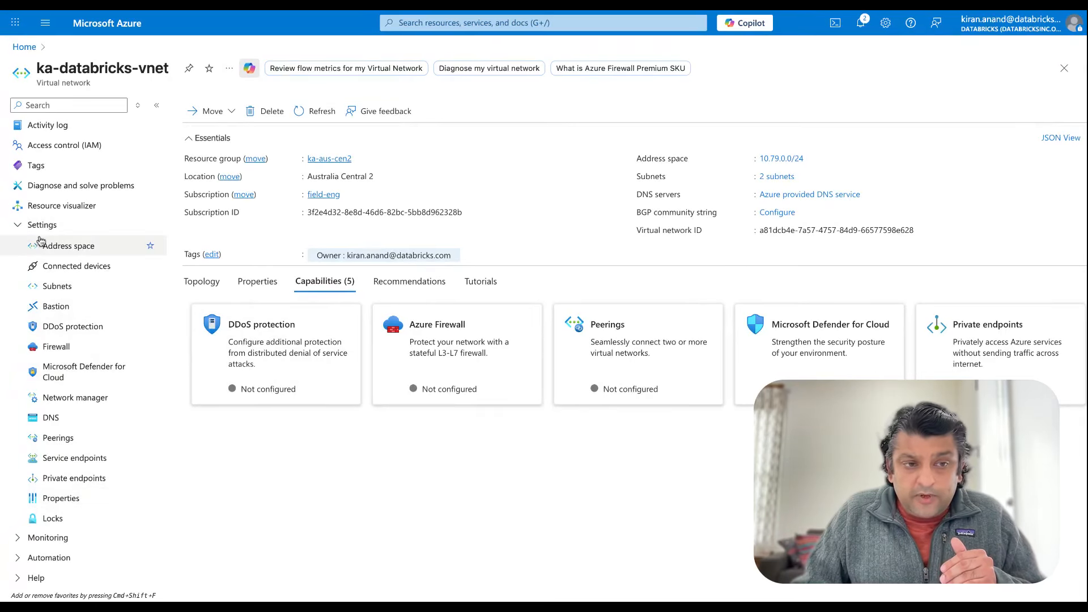
pyautogui.click(61, 498)
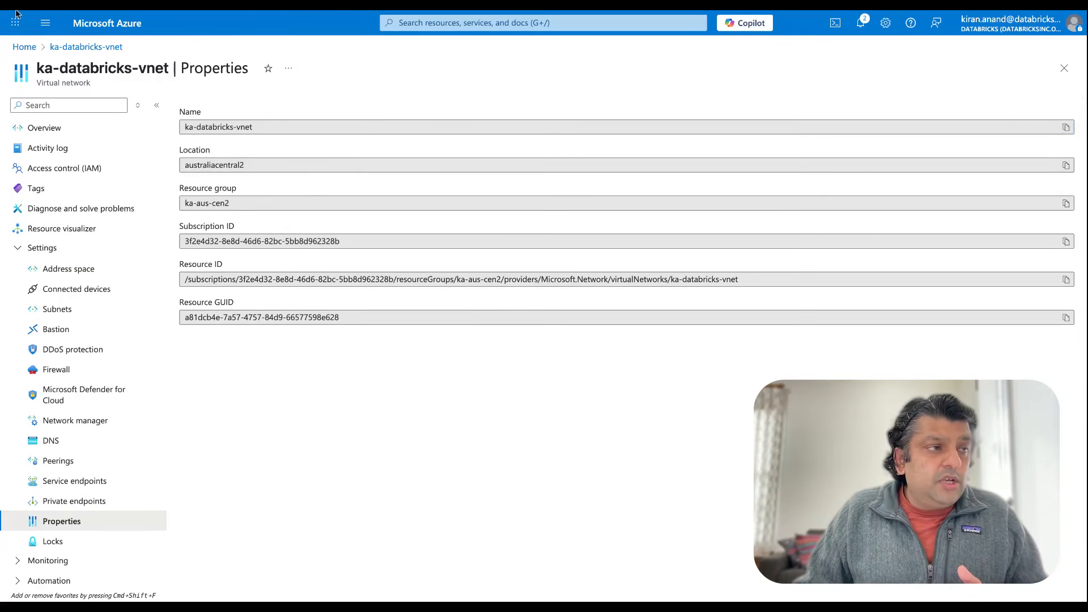
pyautogui.click(1066, 279)
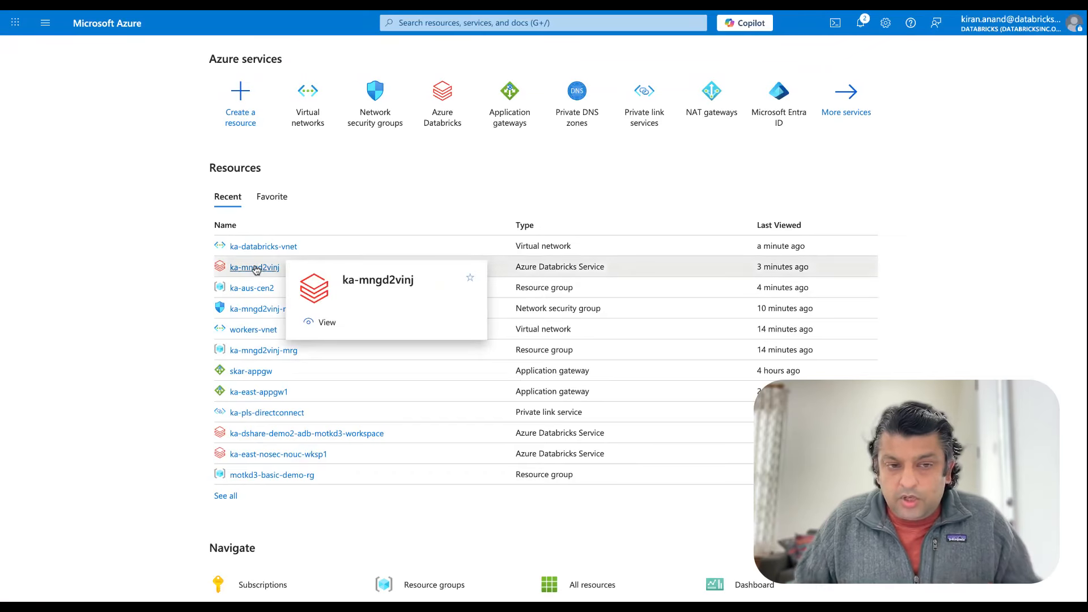
# - Start a custom deployment from the exported ARM template of the ka-mngd2vinj workspace and open its template for editing
pyautogui.click(255, 268)
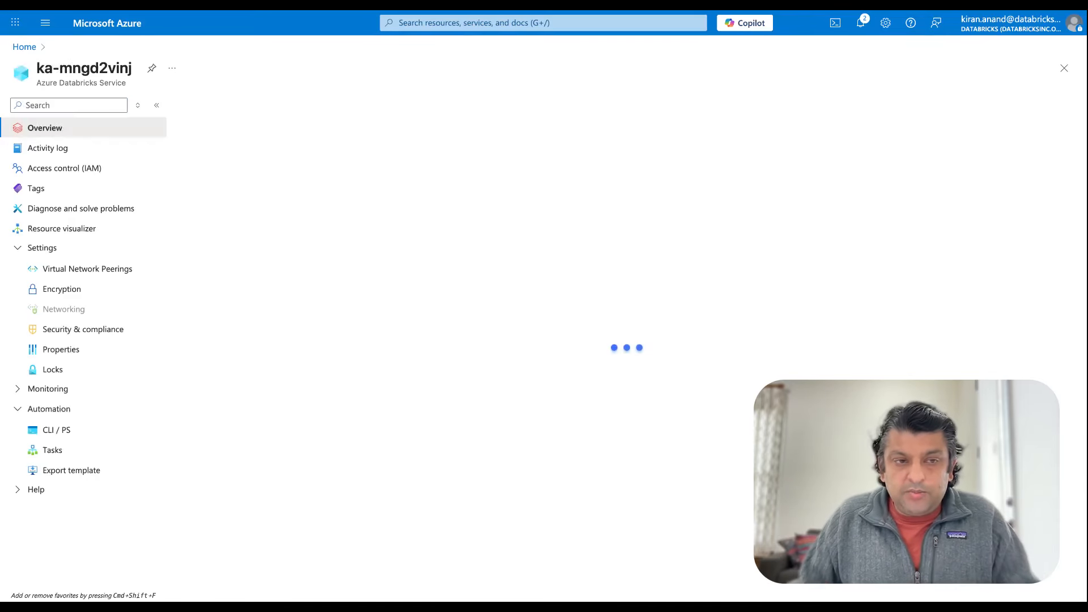
pyautogui.click(67, 473)
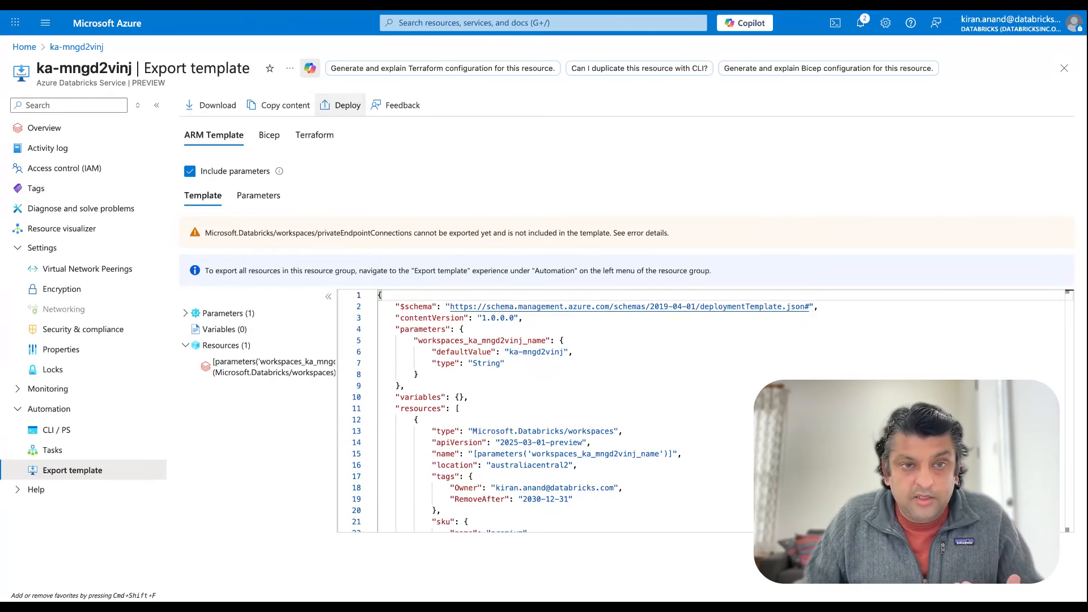
pyautogui.click(342, 105)
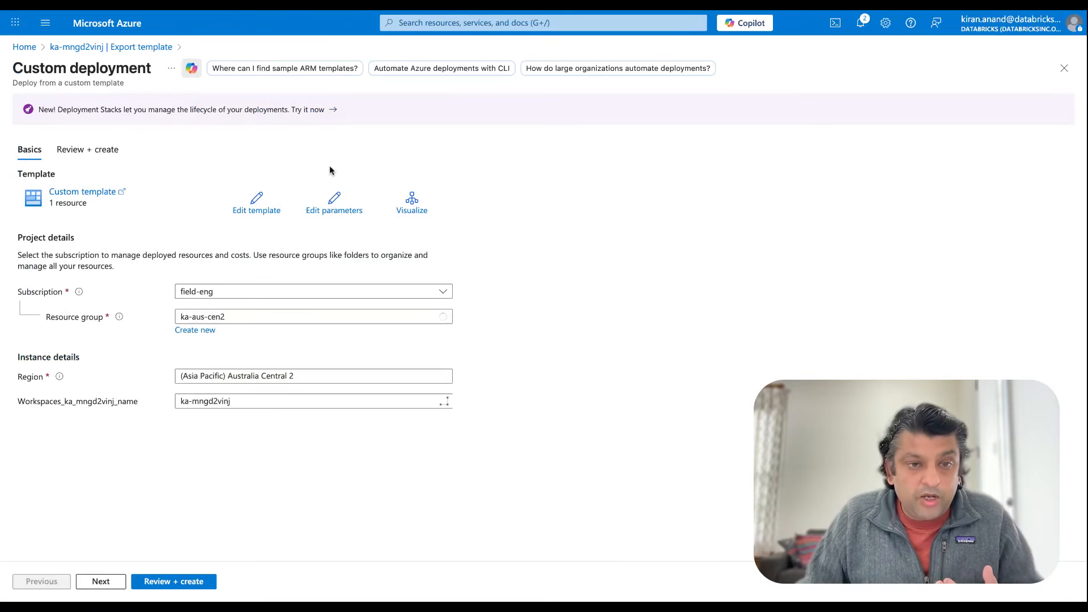
pyautogui.click(258, 219)
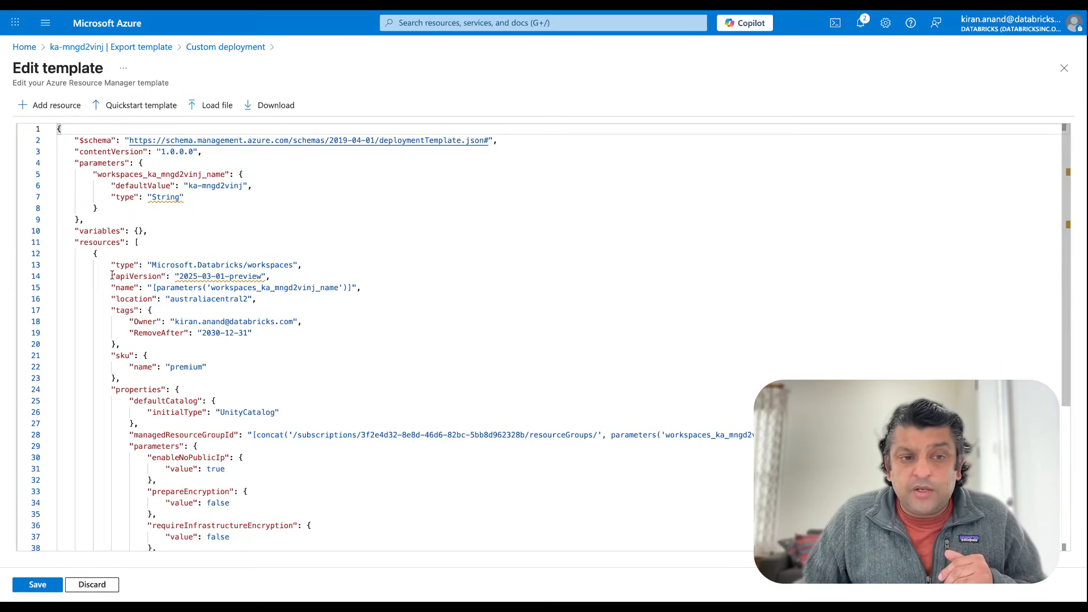
# - Set the apiVersion of the Microsoft.Databricks/workspaces resource to 2025-08-01-preview
pyautogui.moveTo(111, 276); pyautogui.dragTo(275, 274)
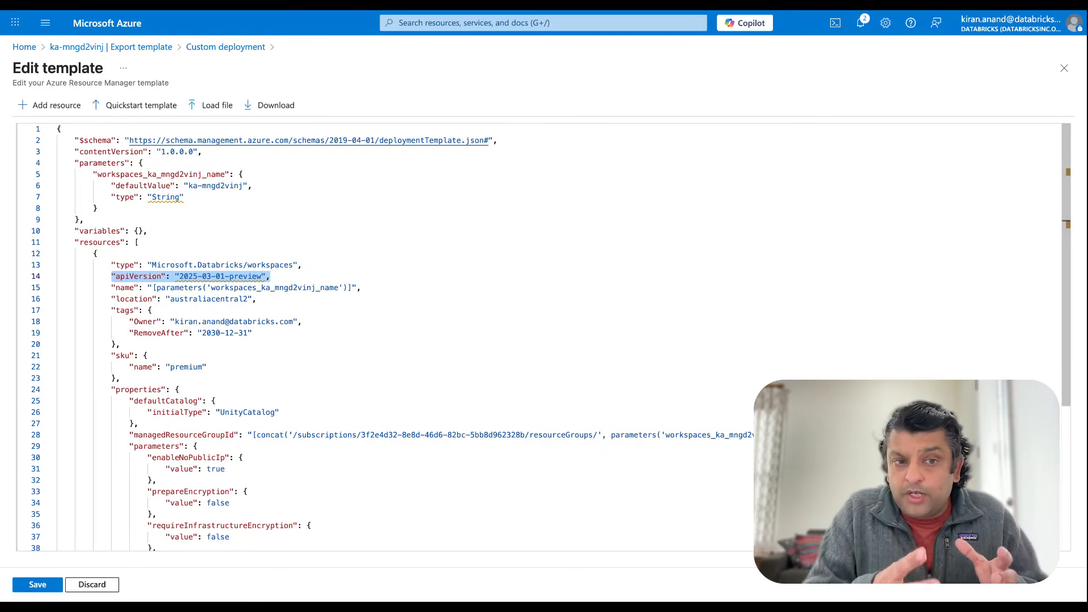
pyautogui.moveTo(194, 276)
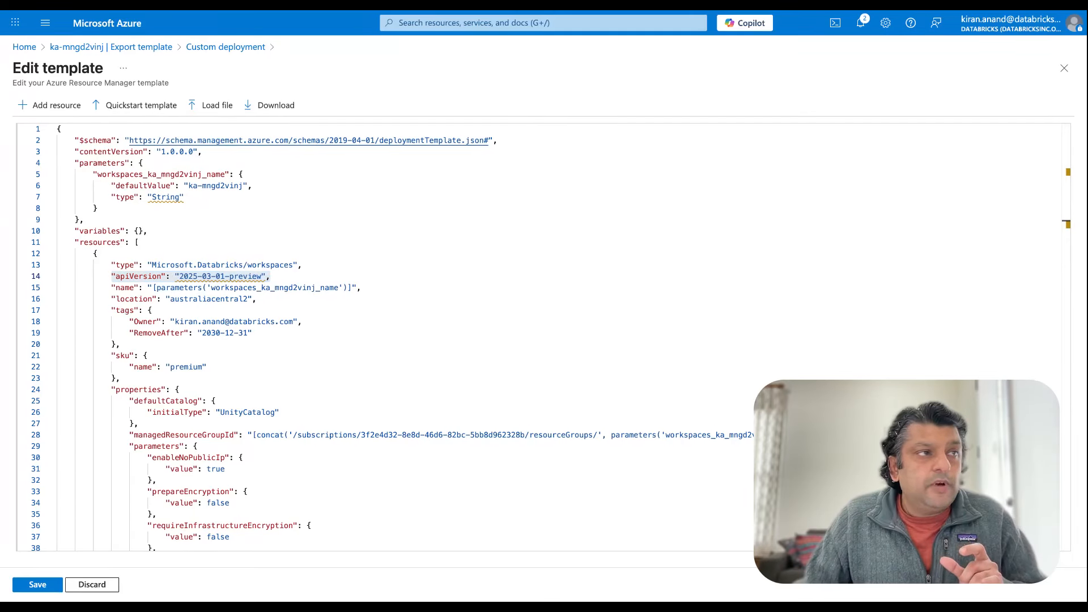
pyautogui.click(193, 277)
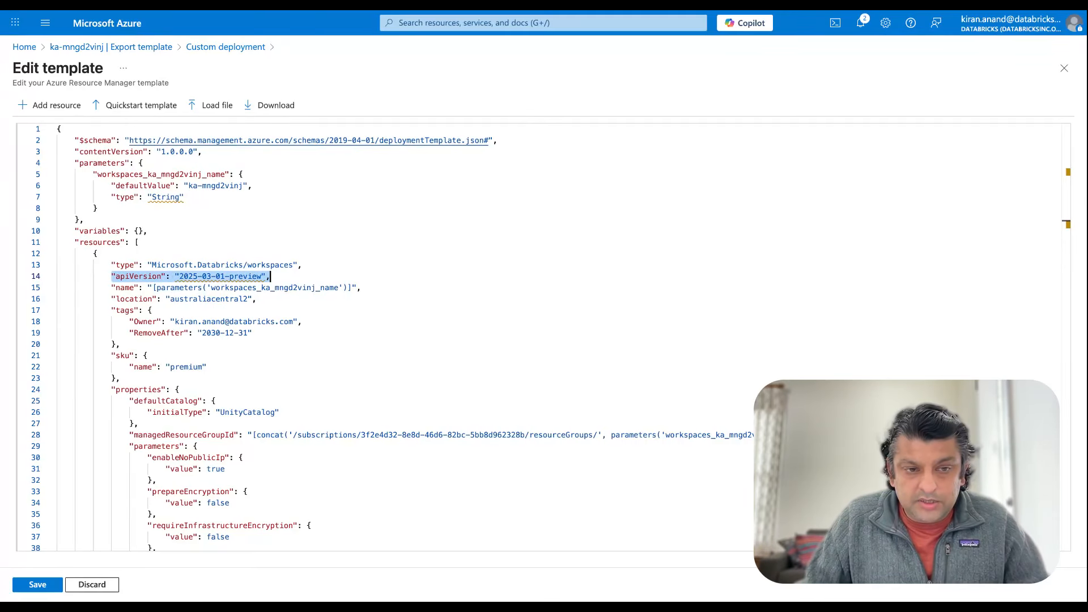
pyautogui.click(180, 277)
pyautogui.moveTo(180, 277); pyautogui.dragTo(263, 275)
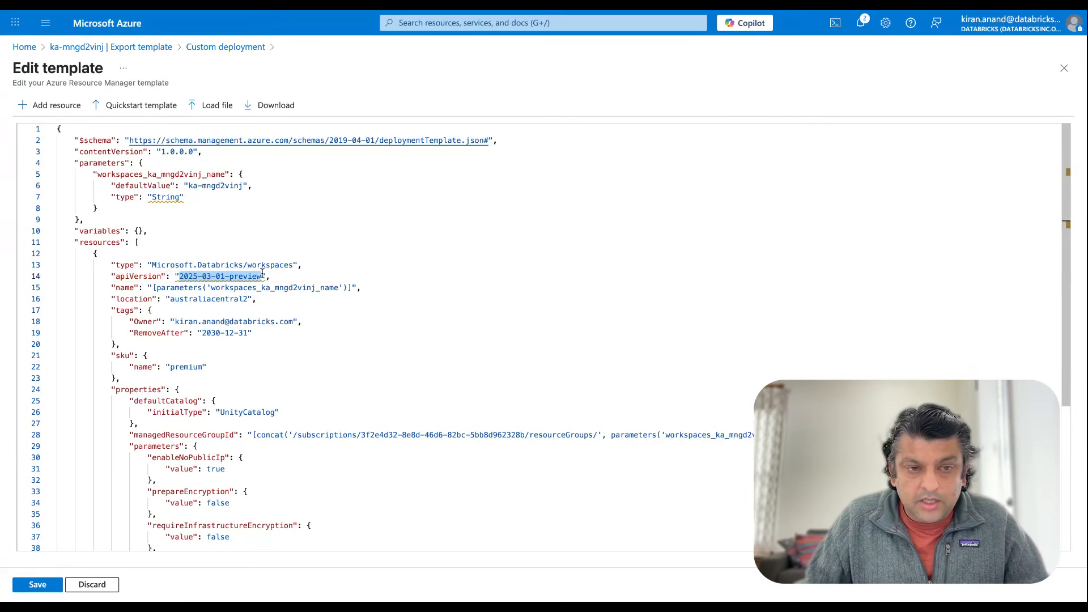
pyautogui.press('super+v')
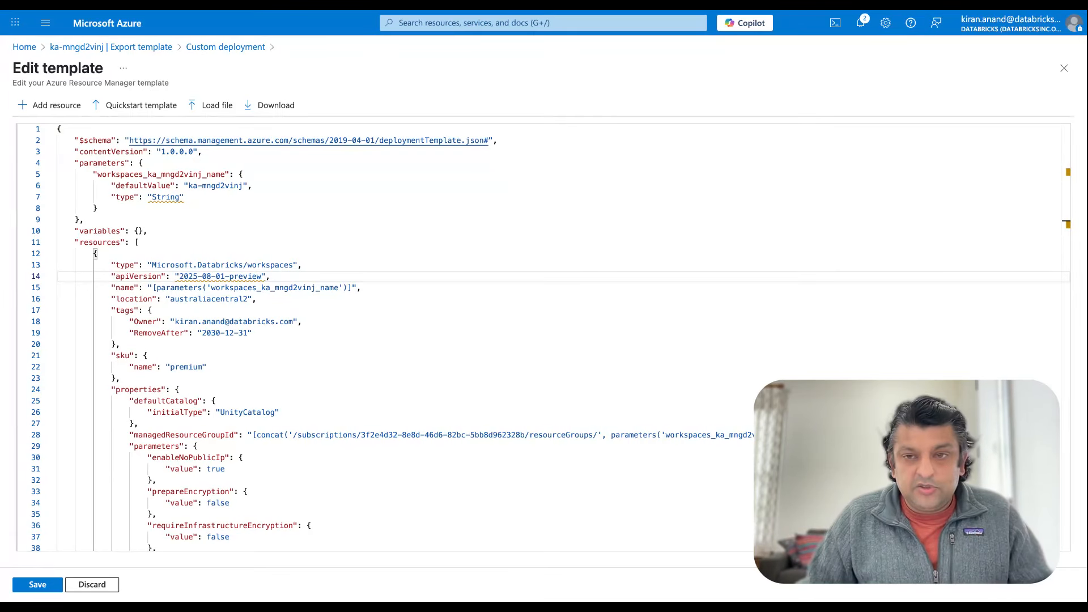
# - Search the template for vnetAddressPrefix and check the parameters block, including requireInfrastructureEncryption
pyautogui.click(740, 160)
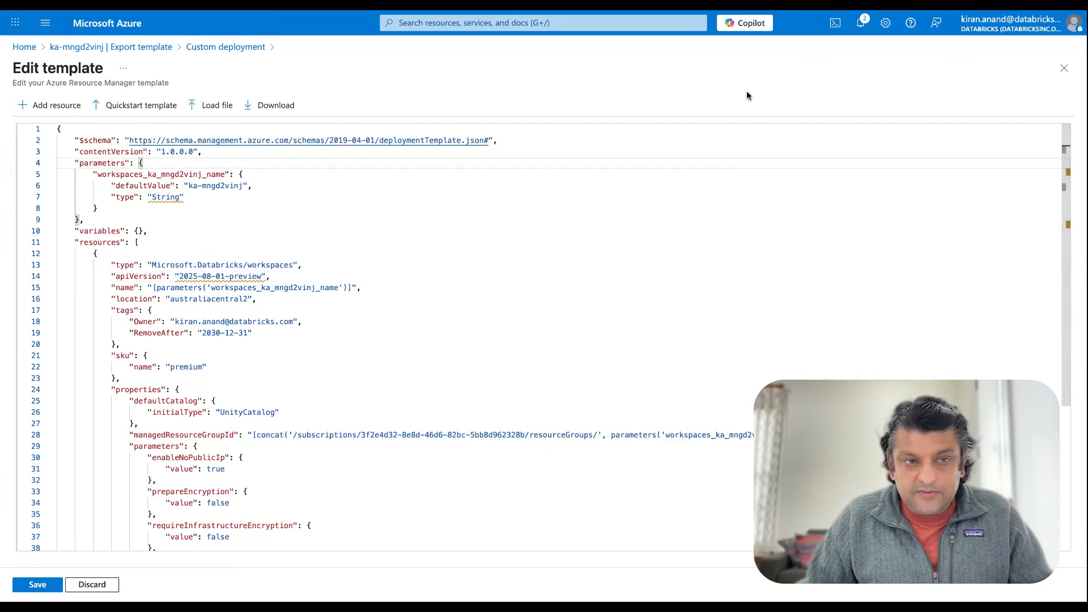
pyautogui.hotkey('ctrl', 'f')
pyautogui.hotkey('ctrl', 'v')
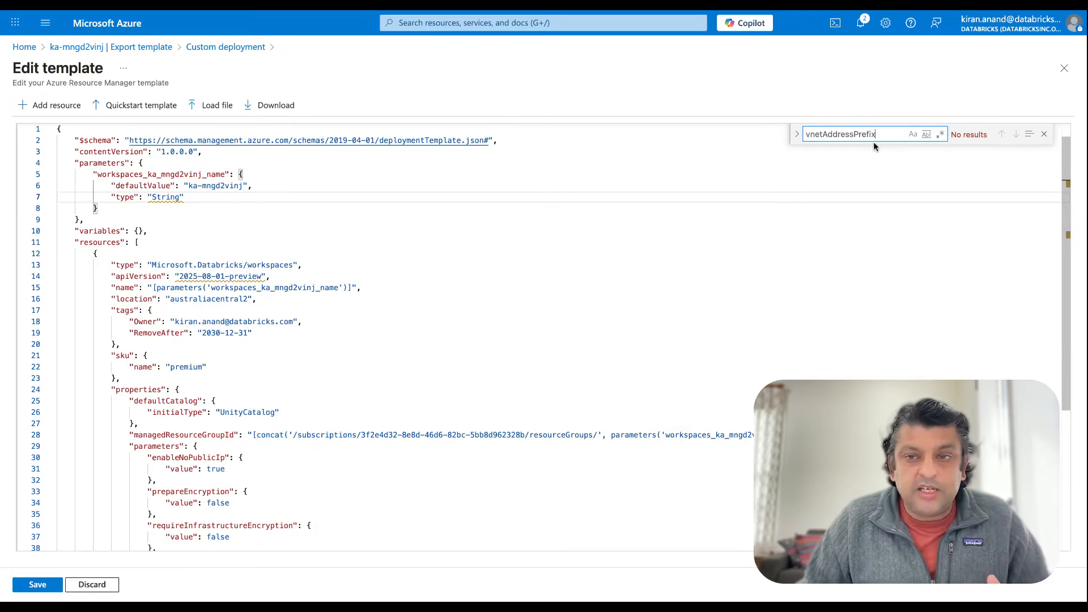
pyautogui.scroll(-5, 448, 302)
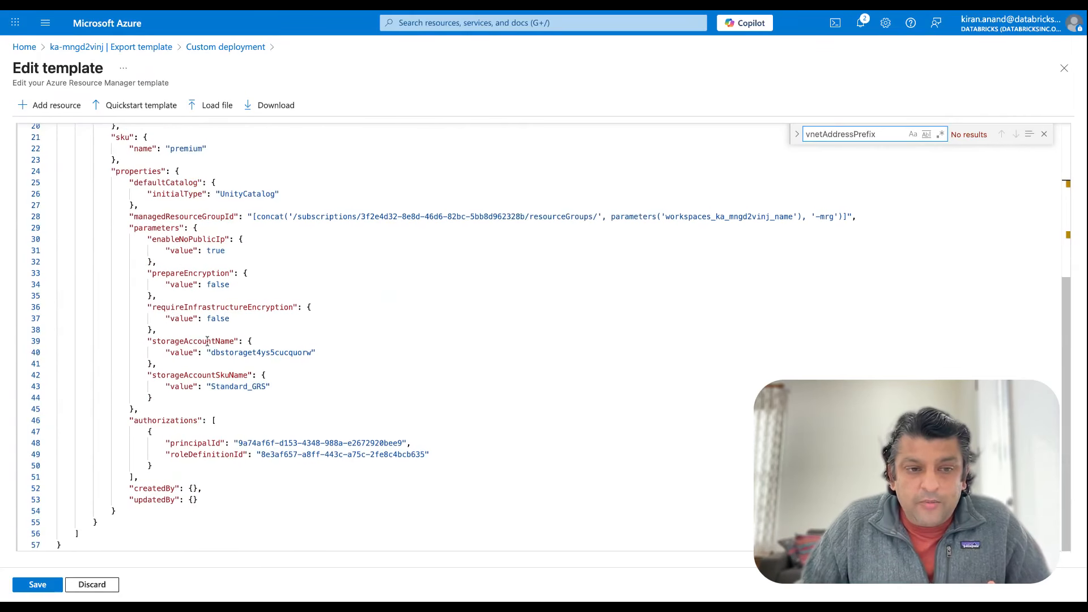
pyautogui.moveTo(149, 306); pyautogui.dragTo(242, 325)
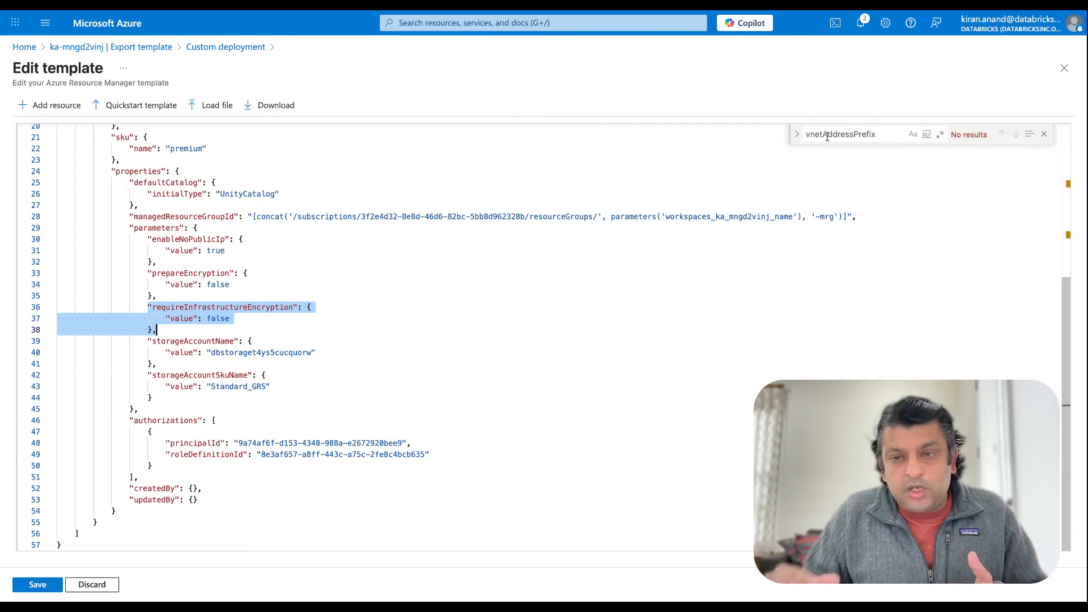
# - Search the template for natGatewayName
pyautogui.hotkey('ctrl', 'f')
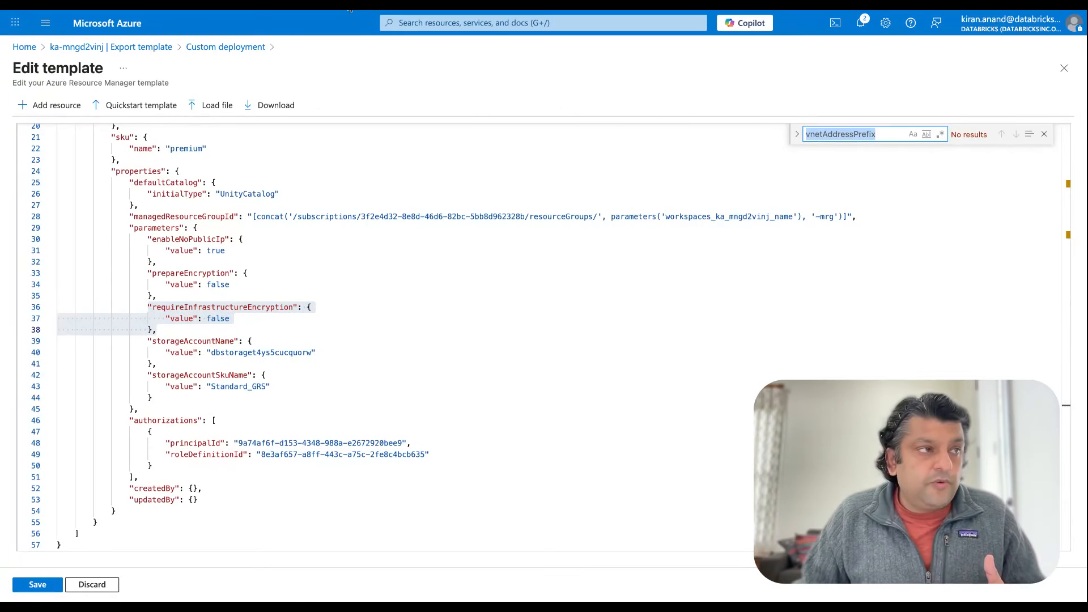
pyautogui.click(349, 10)
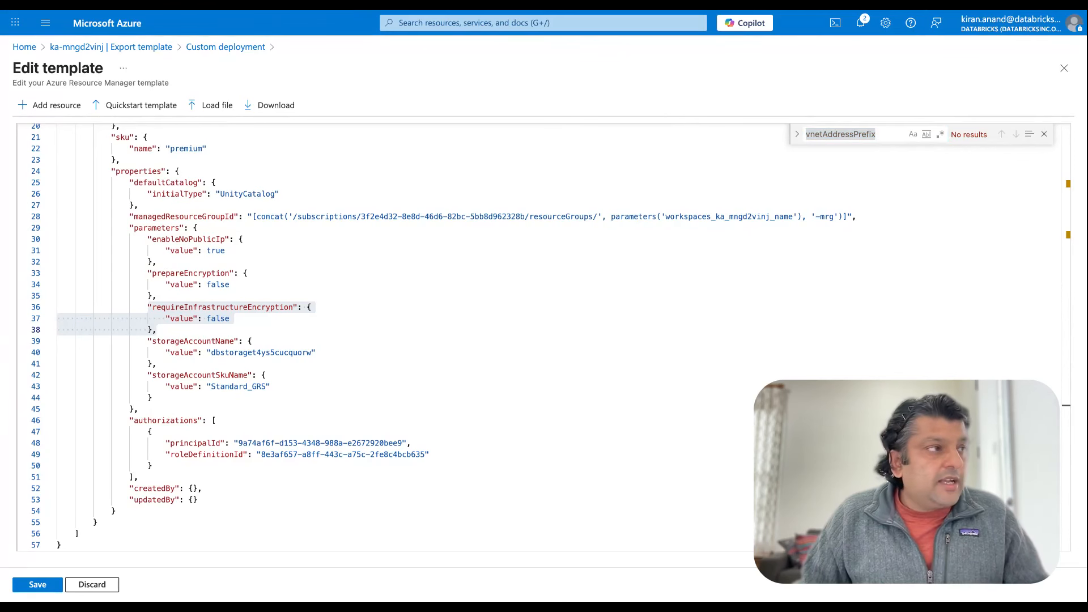
pyautogui.hotkey('ctrl', 'f')
pyautogui.press('BackSpace')
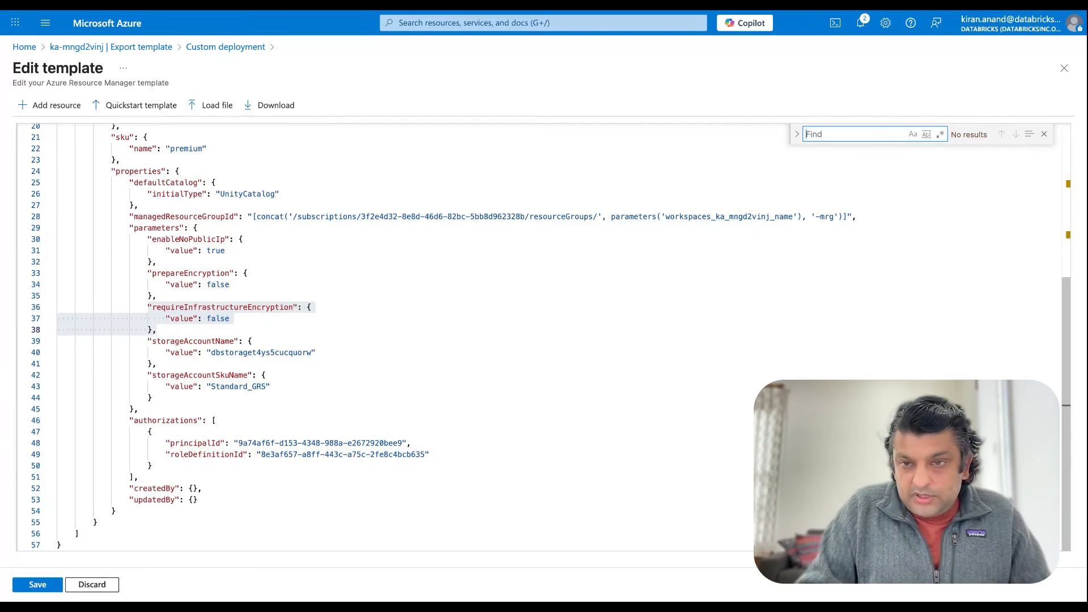
pyautogui.write('natGatewayName')
pyautogui.click(886, 181)
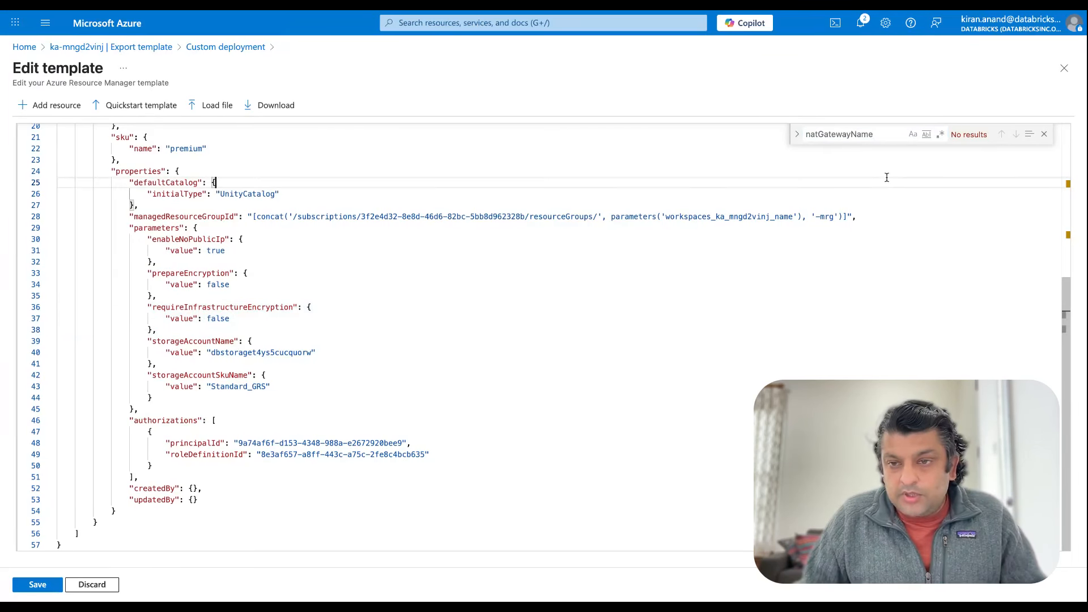
pyautogui.click(884, 137)
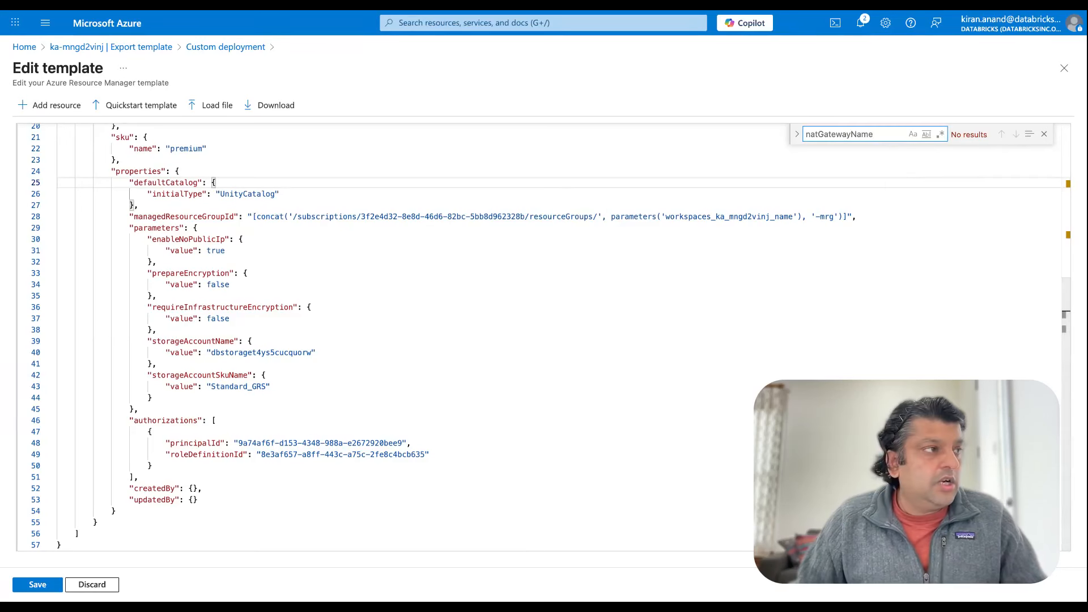
# - Search the template for publicIpName, check the prepareEncryption parameter, and close the search
pyautogui.hotkey('ctrl', 'f')
pyautogui.write('publicIpName')
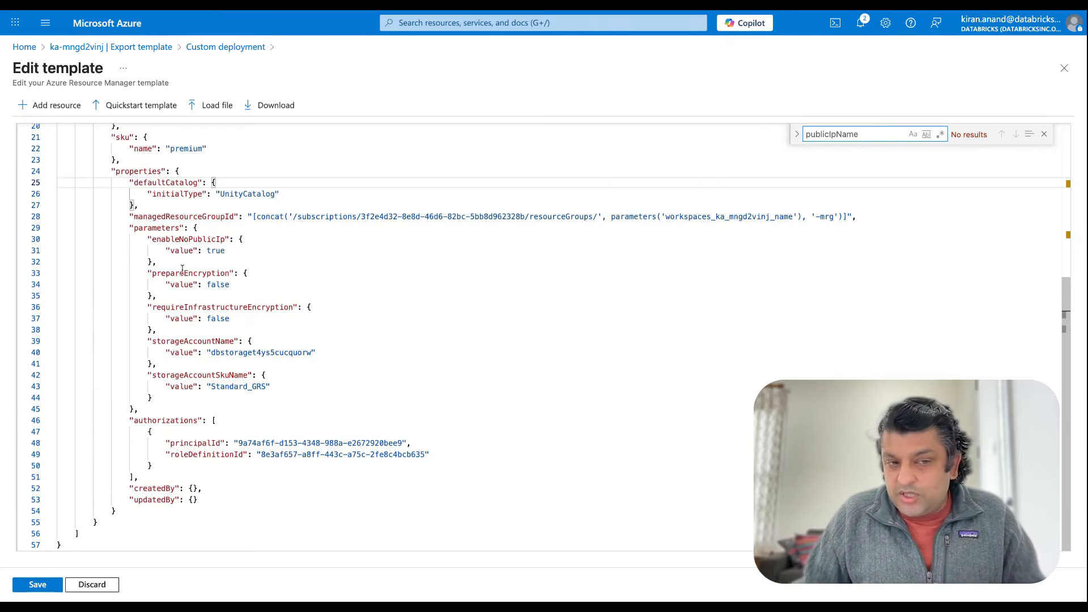
pyautogui.moveTo(150, 272); pyautogui.dragTo(230, 296)
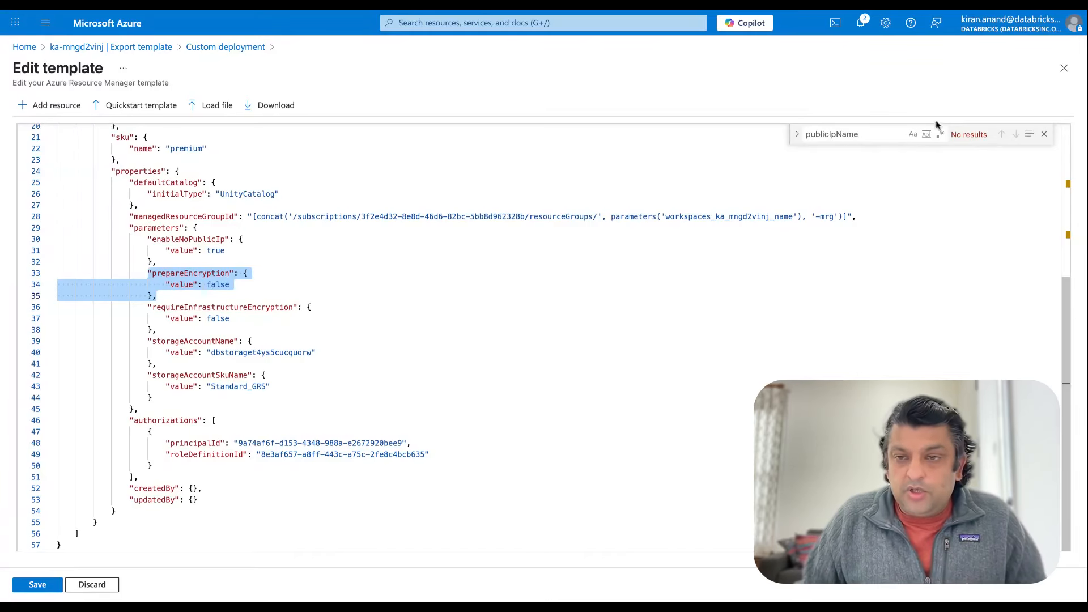
pyautogui.press('Up')
pyautogui.press('Up')
pyautogui.press('Up')
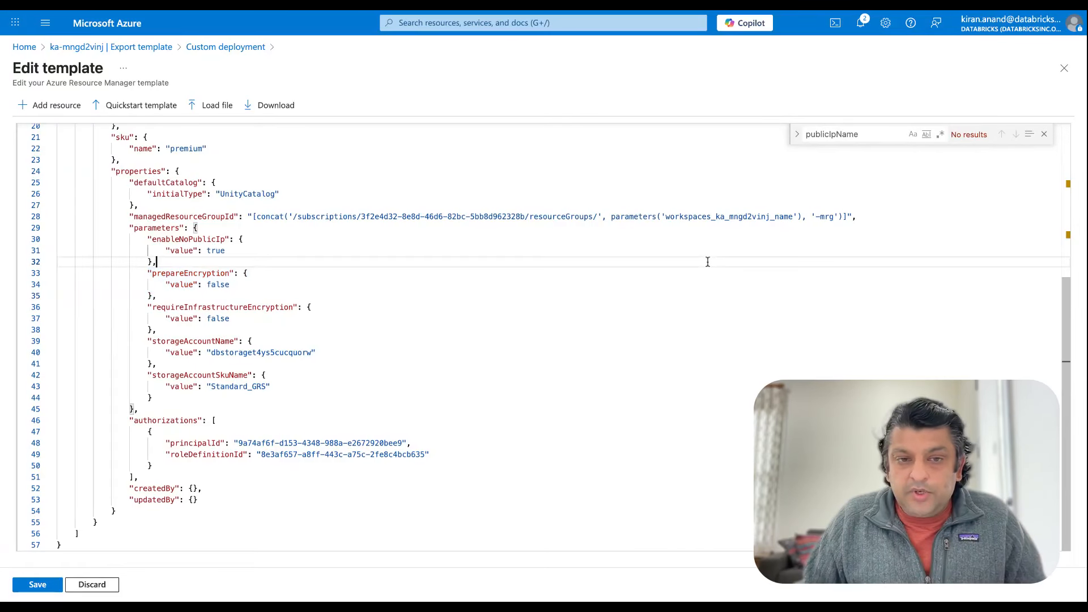
pyautogui.click(1045, 135)
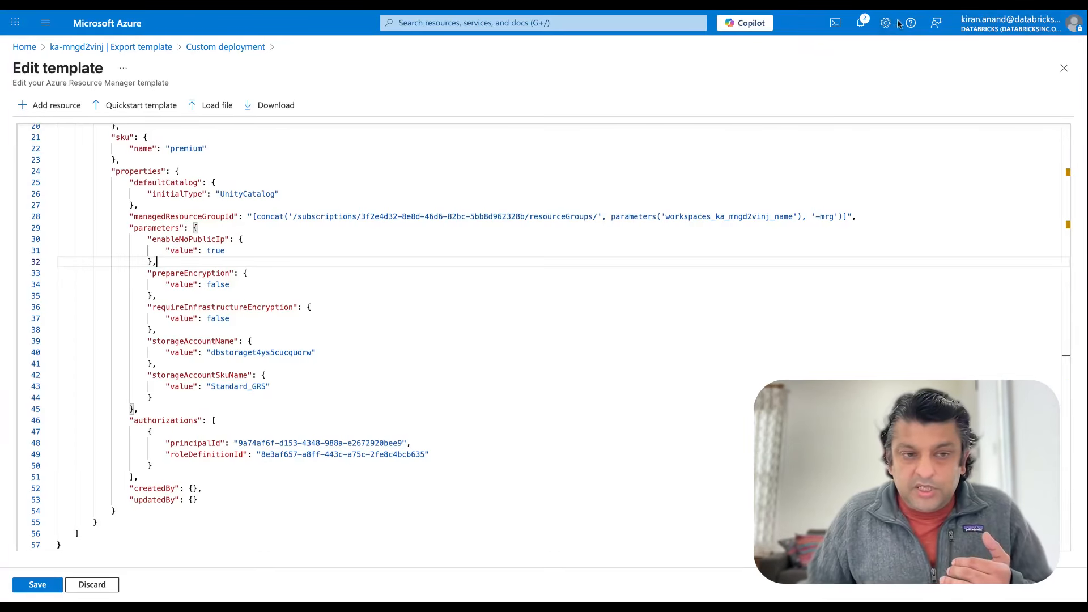
# - Add customPrivateSubnetName cntr-subnet, customPublicSubnetName host-subnet and customVirtualNetworkId with the copied virtual network ID after storageAccountSkuName in the workspace parameters
pyautogui.scroll(3, 164, 279)
pyautogui.scroll(-3, 164, 279)
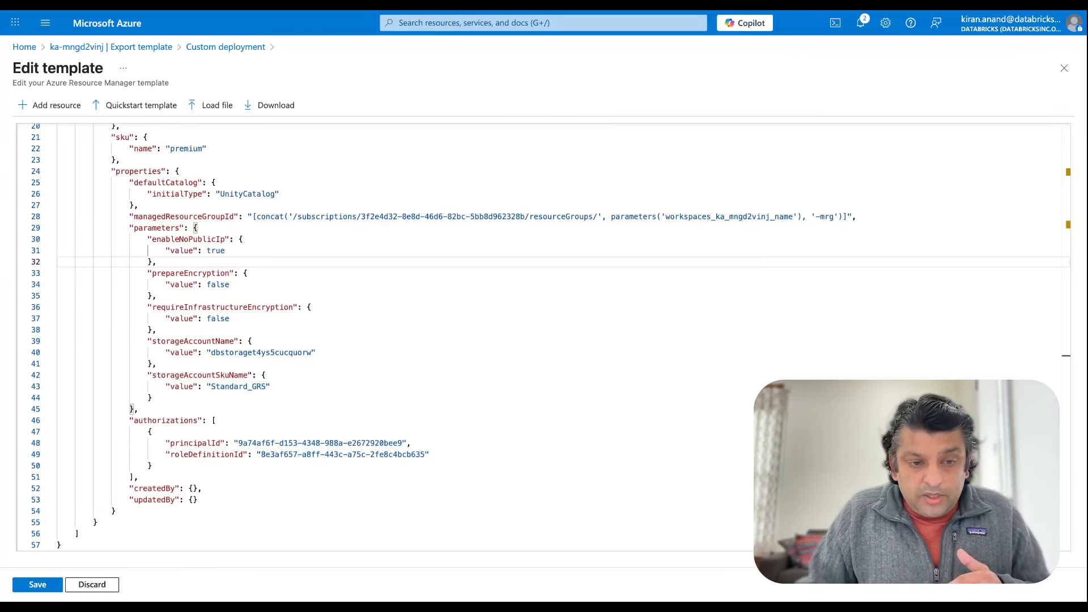
pyautogui.scroll(5, 538, 337)
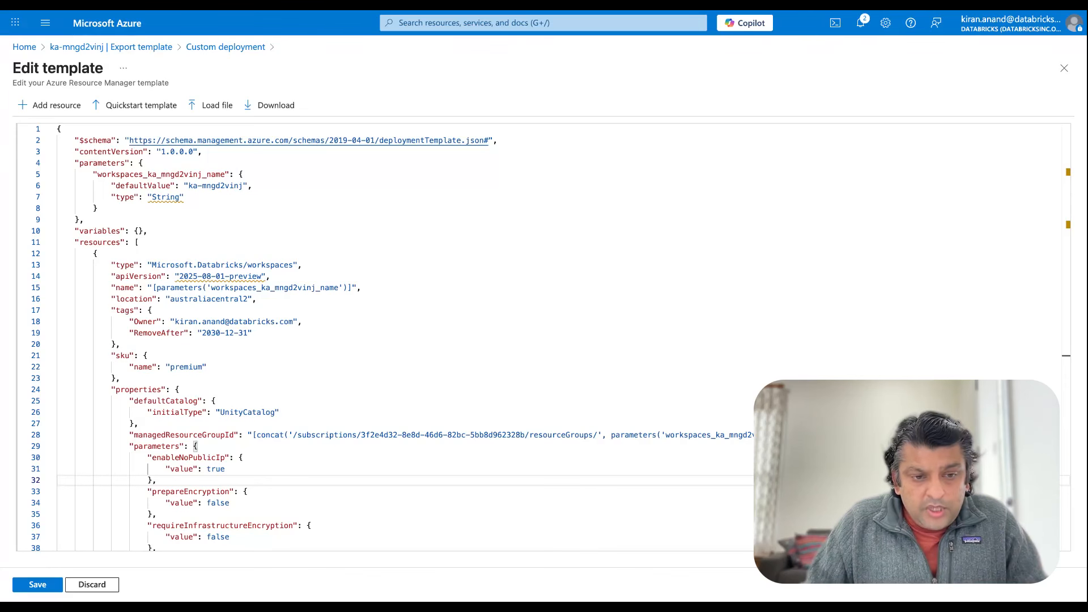
pyautogui.scroll(-2, 385, 337)
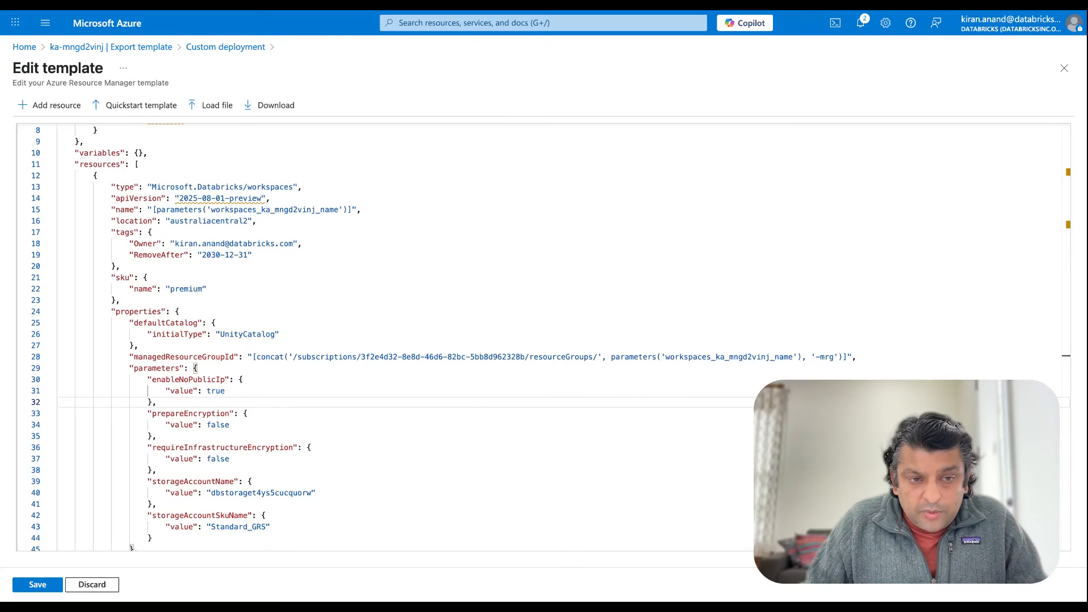
pyautogui.scroll(-4, 386, 337)
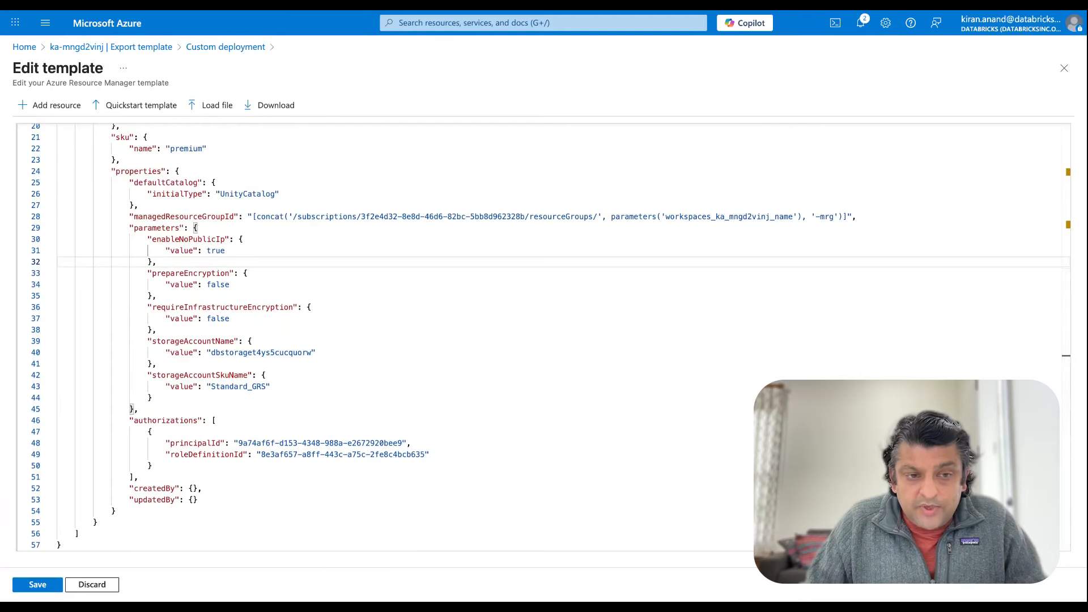
pyautogui.click(294, 399)
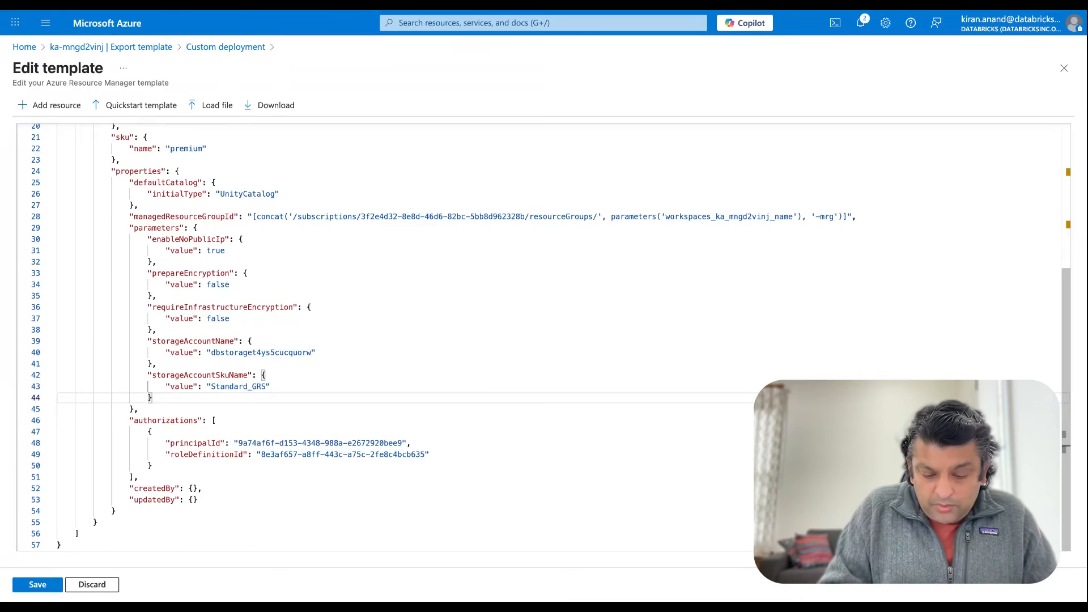
pyautogui.write(',')
pyautogui.press('Return')
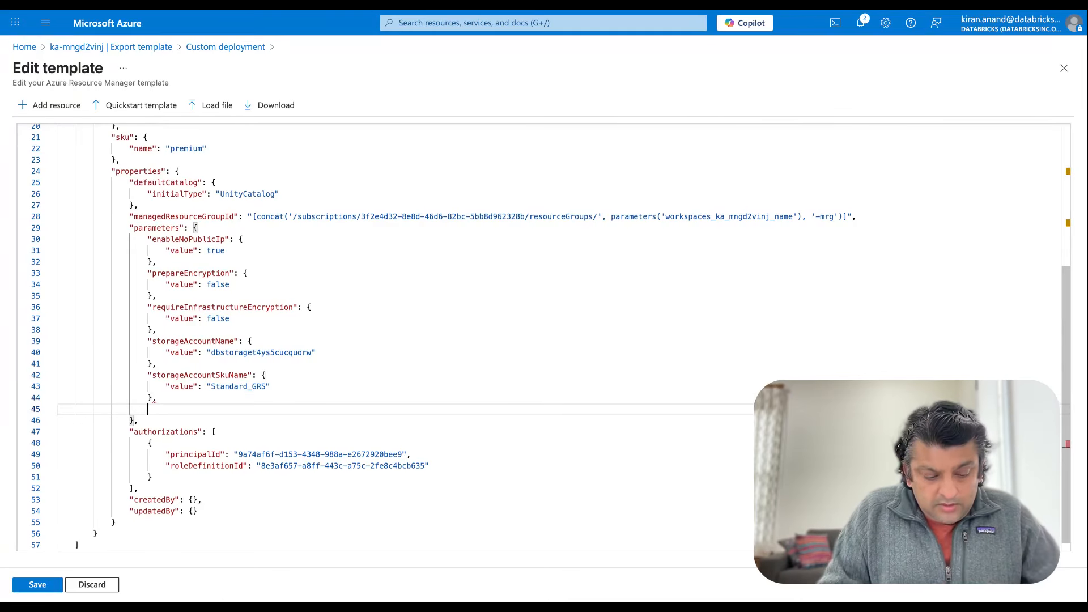
pyautogui.hotkey('ctrl', 'v')
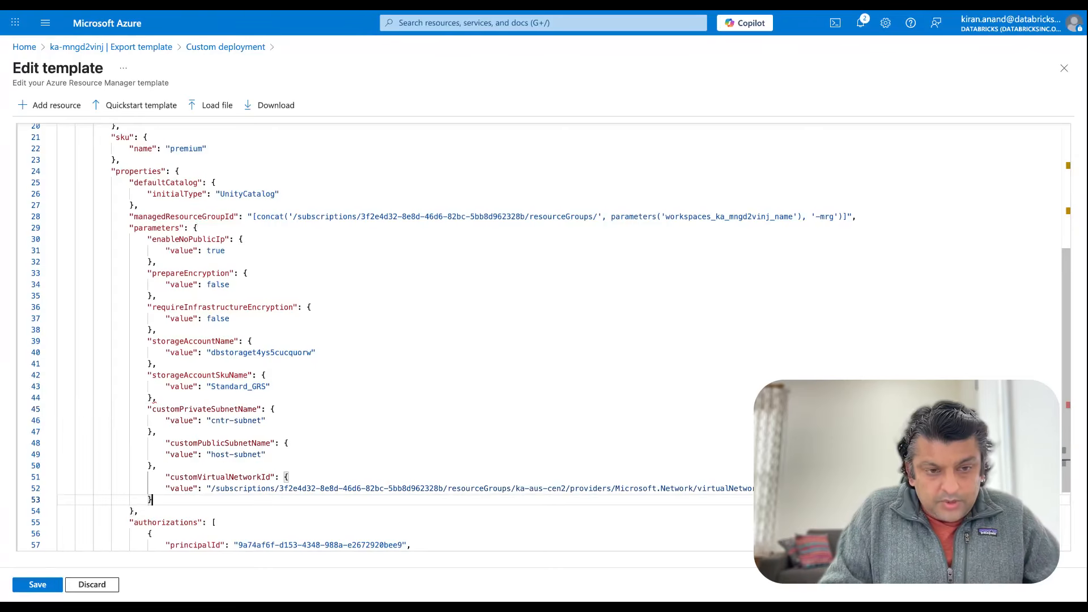
# - Review the added subnet and virtual network parameters, save the template, and deploy it to resource group ka-aus-cen2 with workspace name ka-mngd2vinj
pyautogui.scroll(-3, 249, 301)
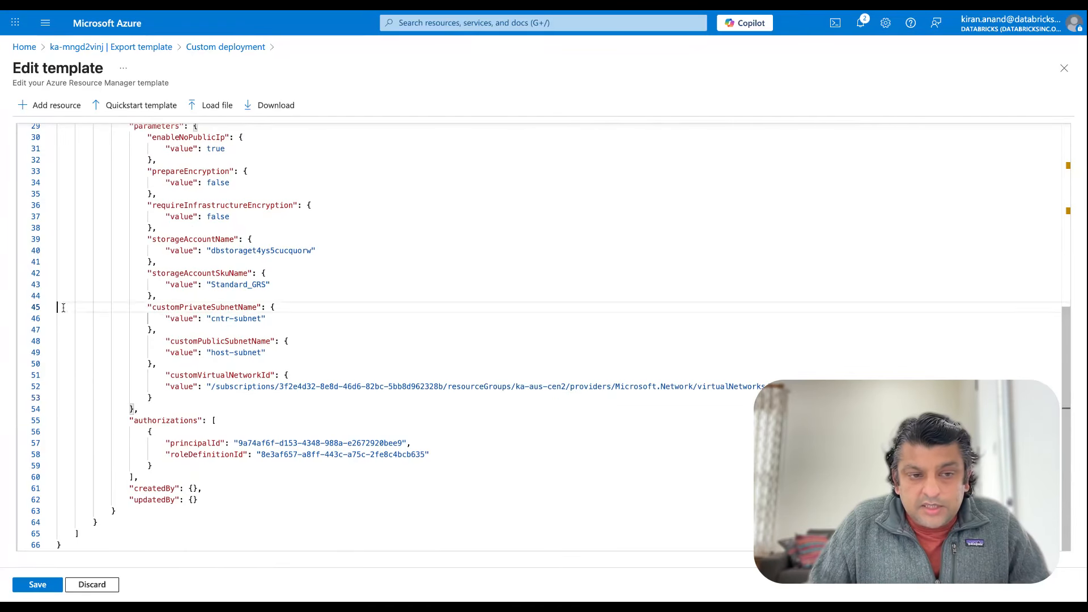
pyautogui.moveTo(57, 307); pyautogui.dragTo(152, 398)
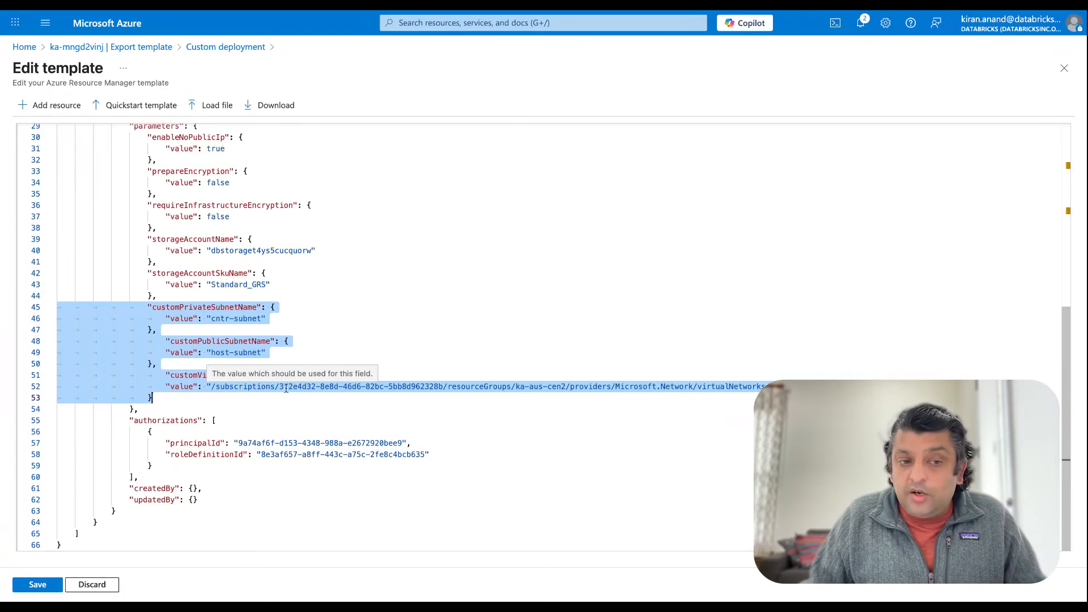
pyautogui.click(168, 296)
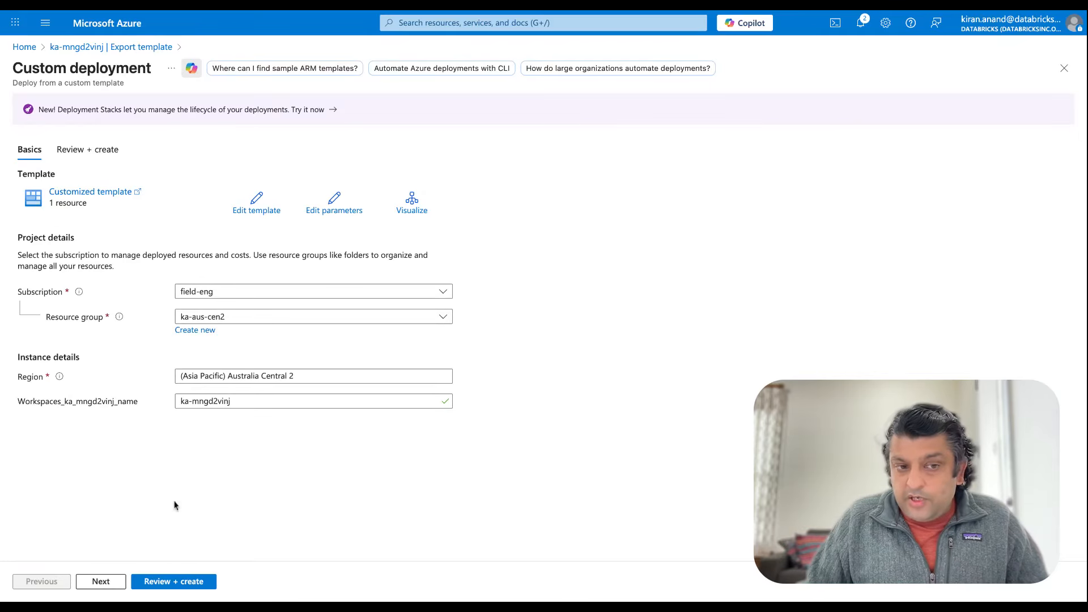
pyautogui.click(102, 582)
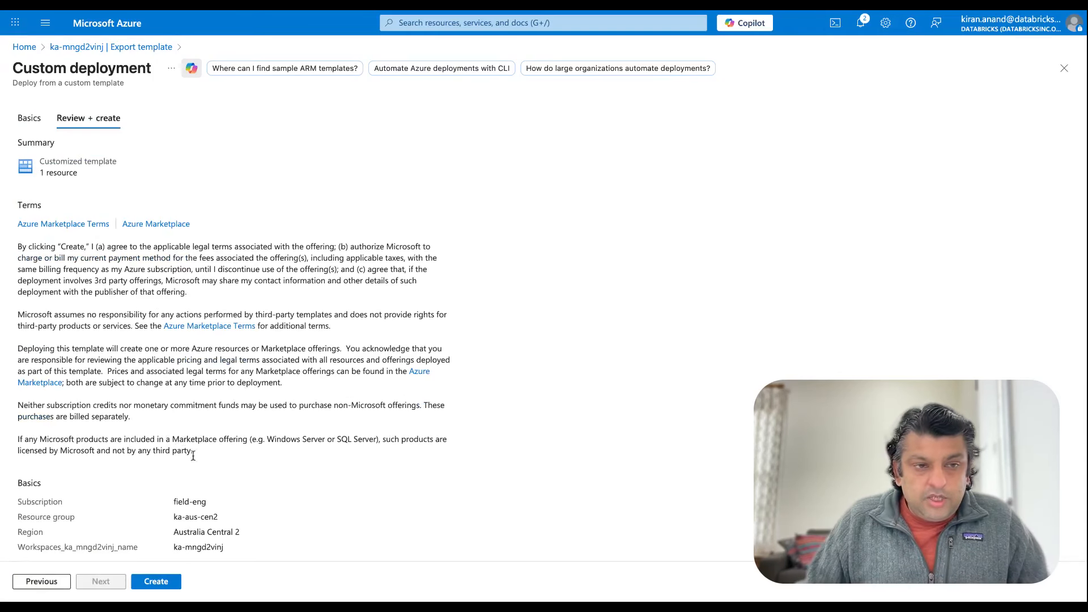
pyautogui.click(154, 589)
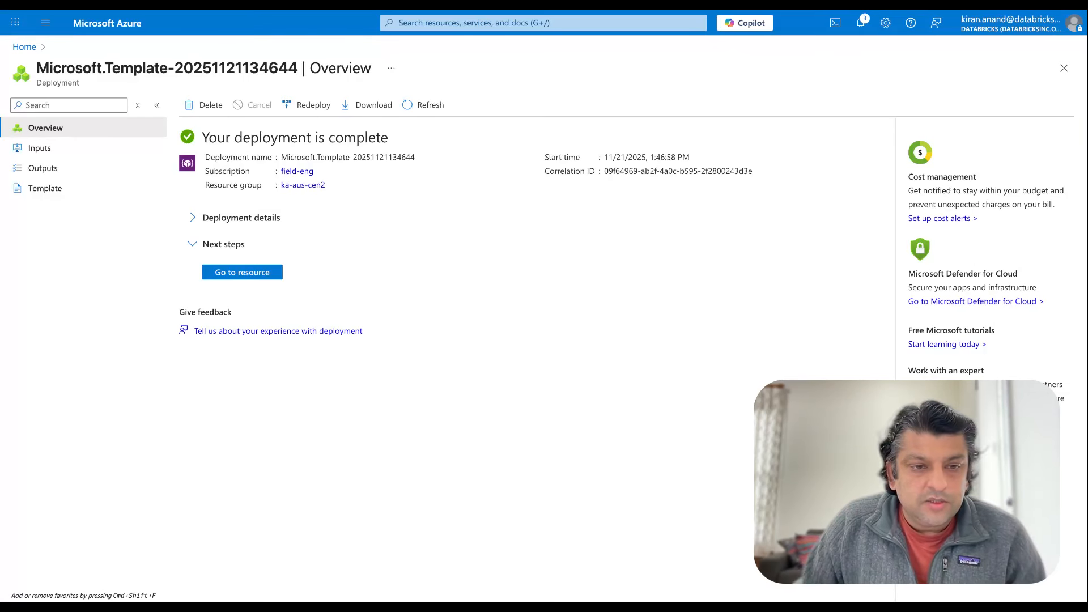
# - Open the redeployed workspace ka-mngd2vinj and check its network access settings and private endpoint connections
pyautogui.click(243, 273)
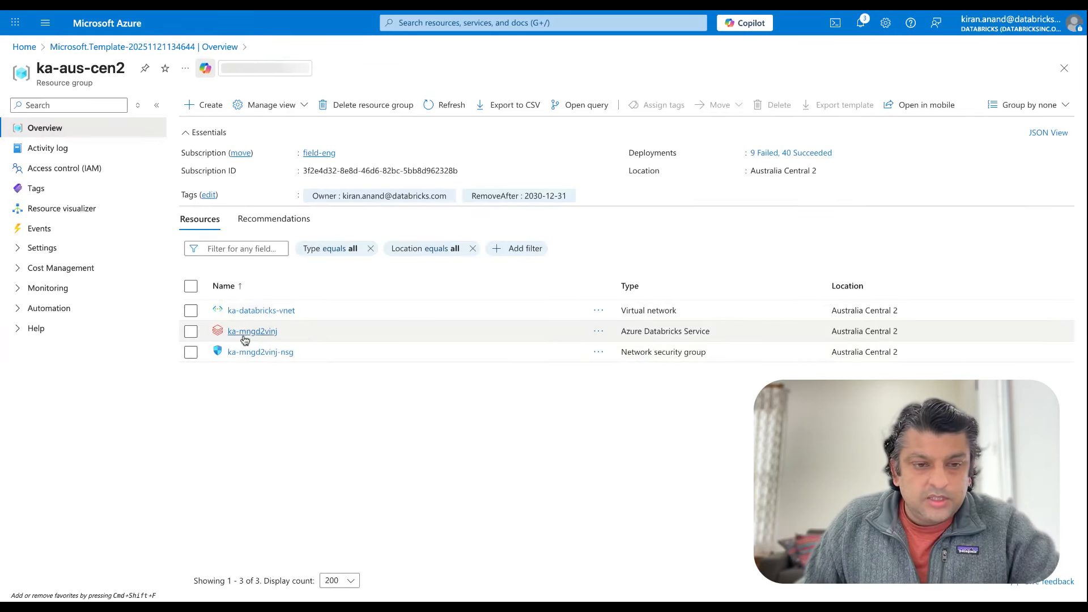
pyautogui.click(251, 334)
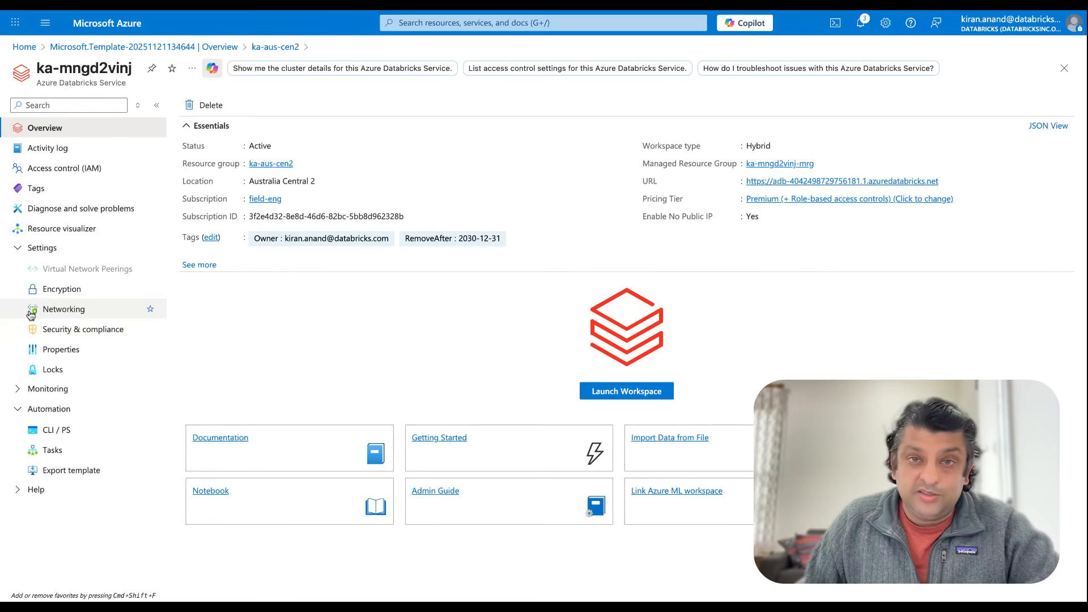
pyautogui.click(55, 309)
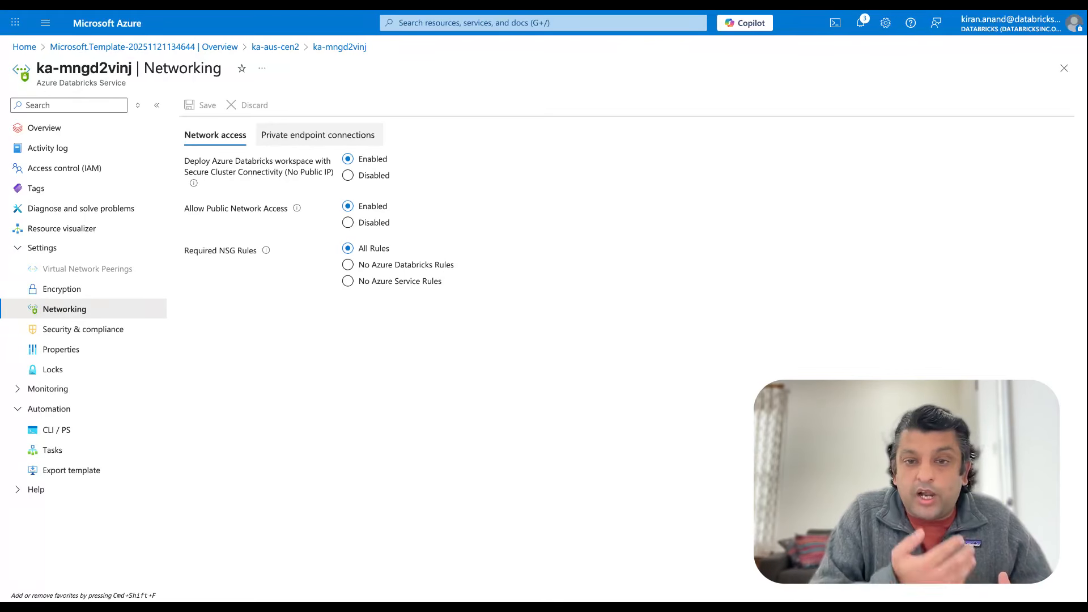
pyautogui.click(319, 135)
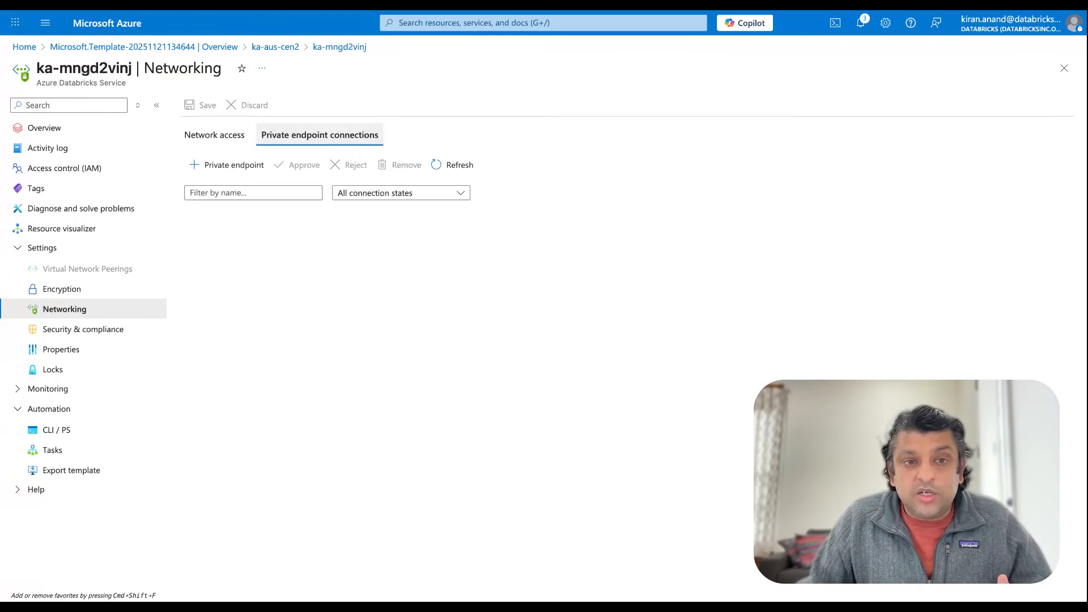
pyautogui.click(225, 140)
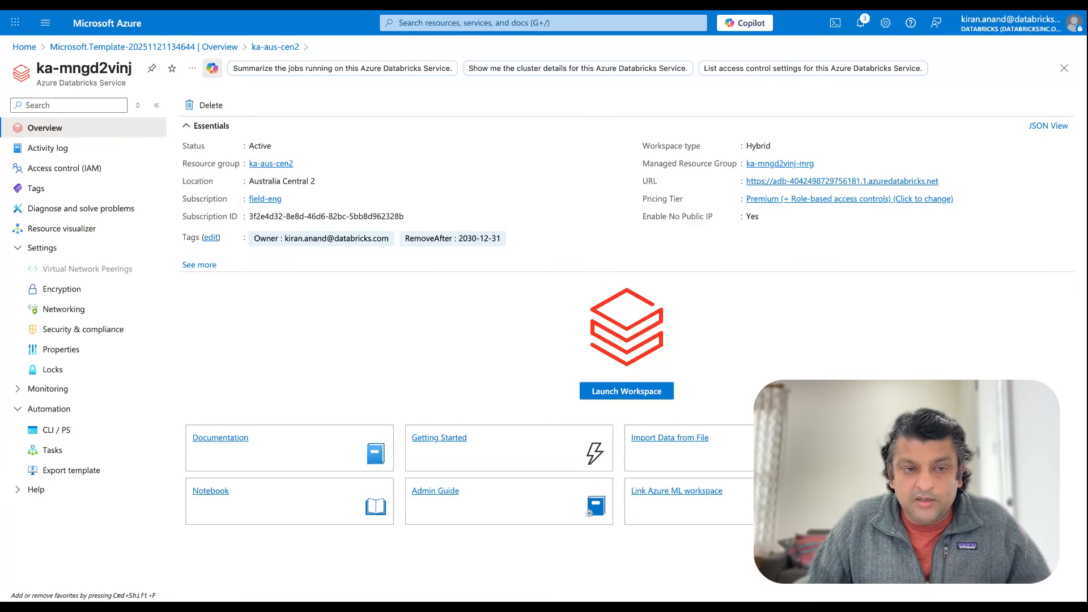
# - Examine the workspace's full essentials and the nat-gw-public-ip resource in managed resource group ka-mngd2vinj-mrg, and return to the portal home
pyautogui.click(199, 264)
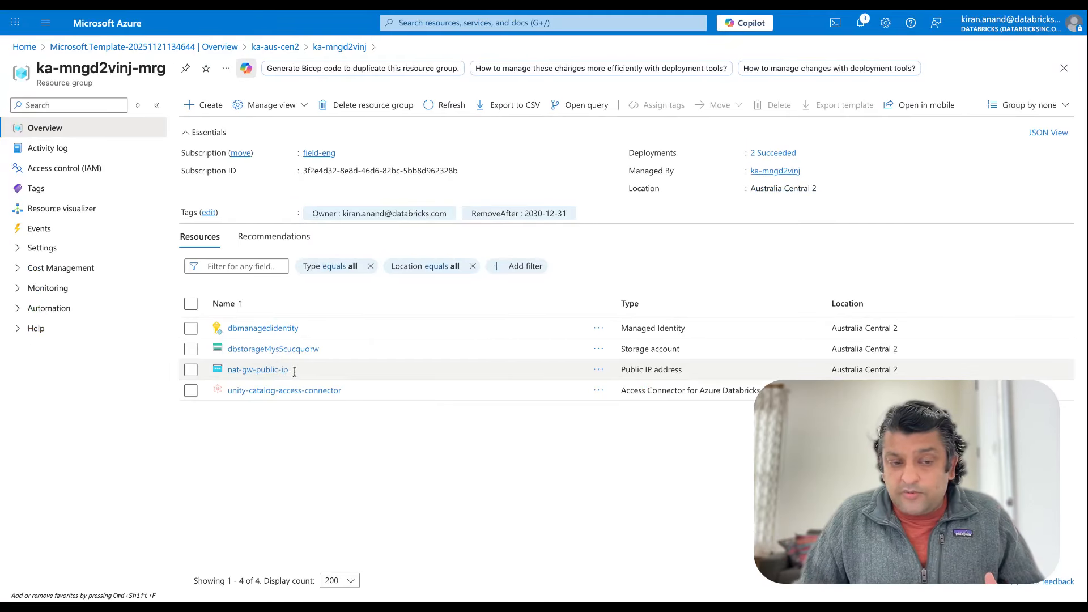
pyautogui.moveTo(295, 371); pyautogui.dragTo(221, 372)
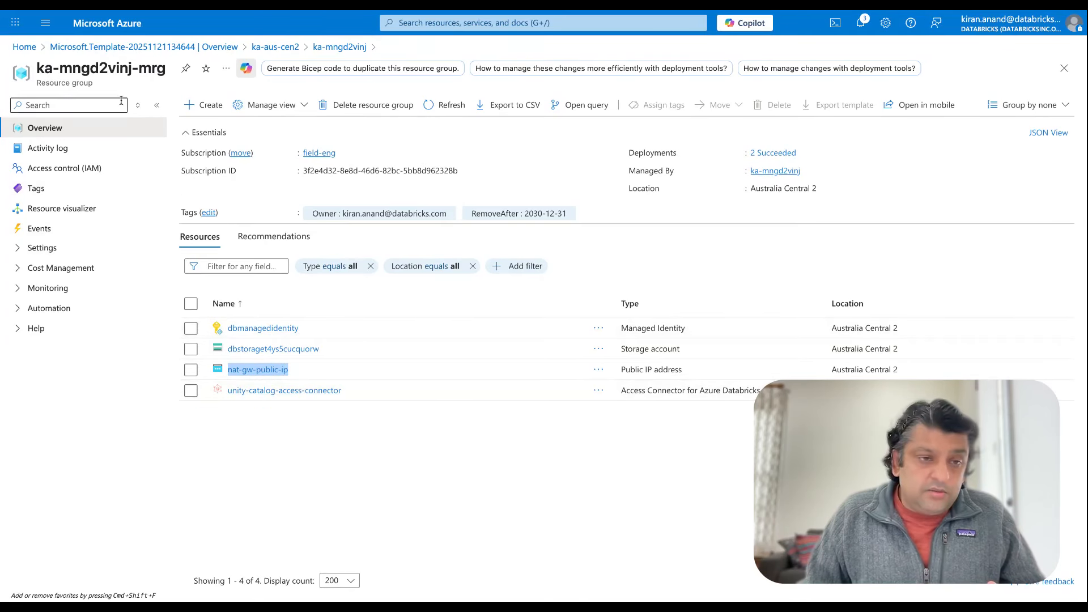
pyautogui.click(23, 48)
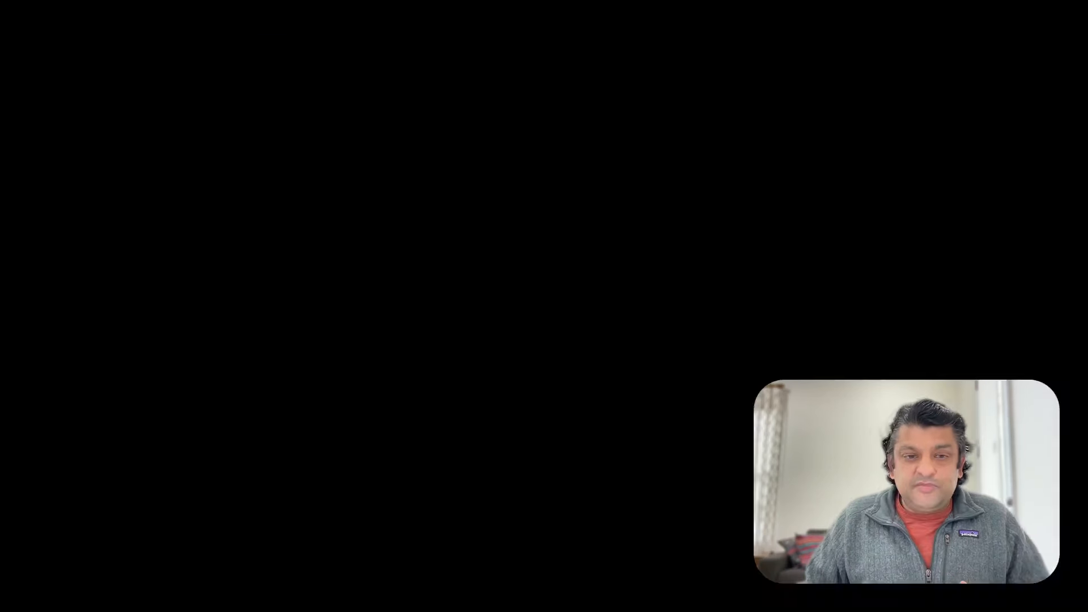